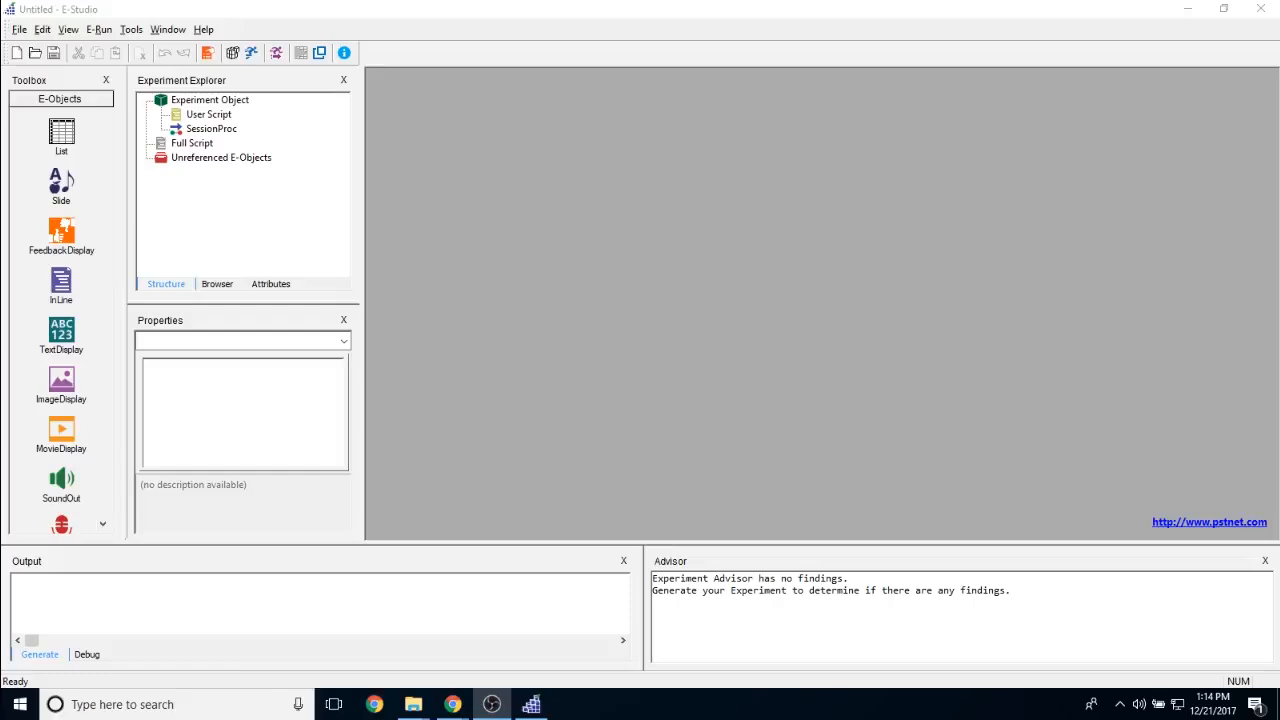
Step: Add a TextDisplay object to SessionProc and rename it MyText
left_click(52, 333)
left_click_drag(52, 333, 232, 135)
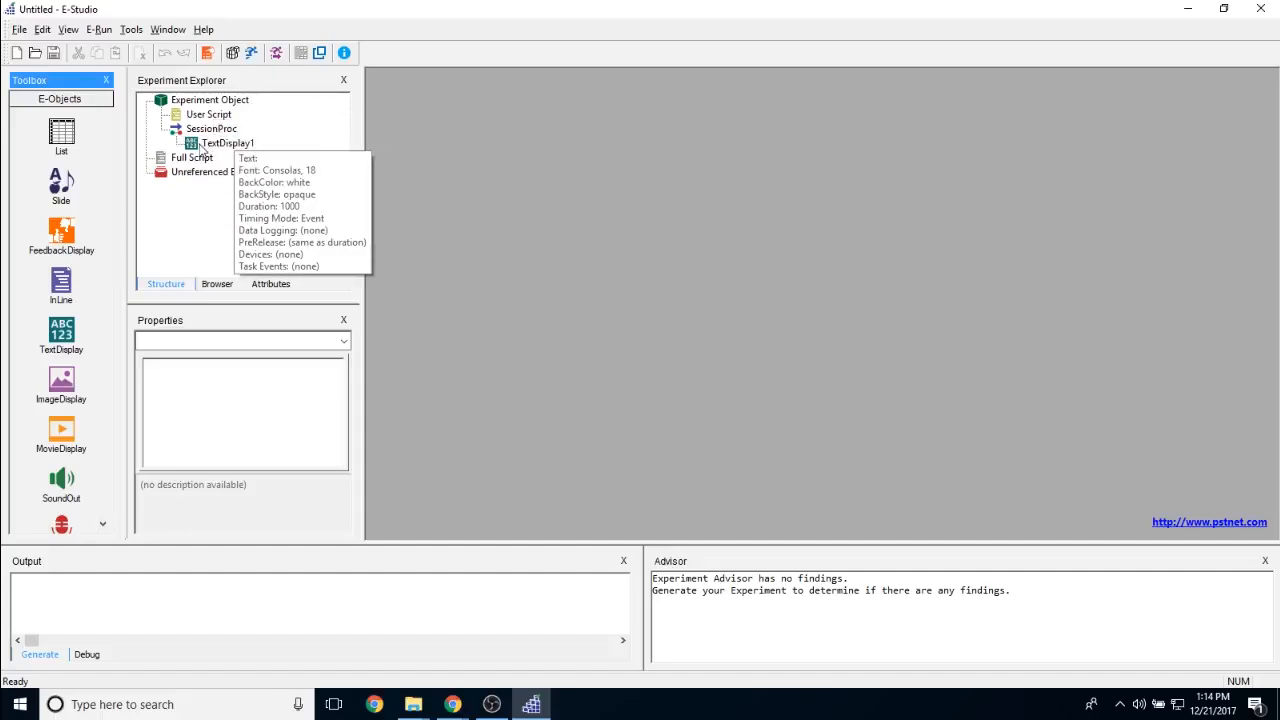
left_click(214, 147)
right_click(214, 147)
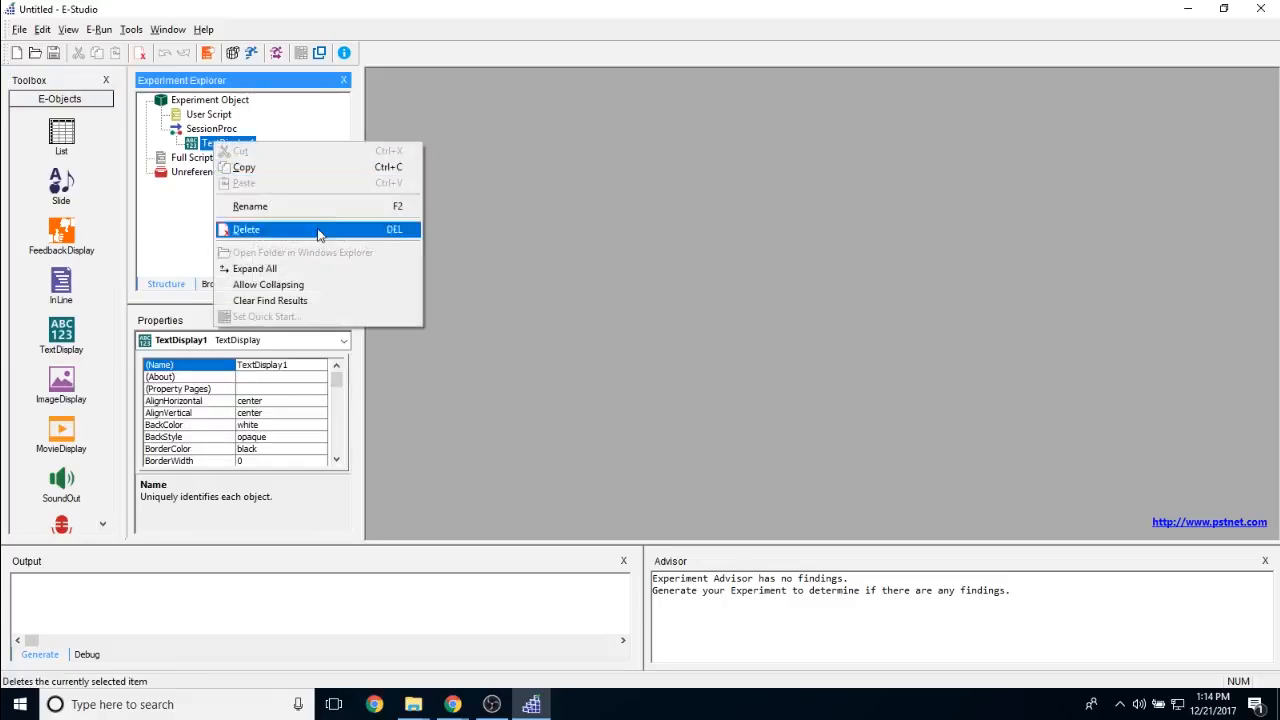
left_click(324, 207)
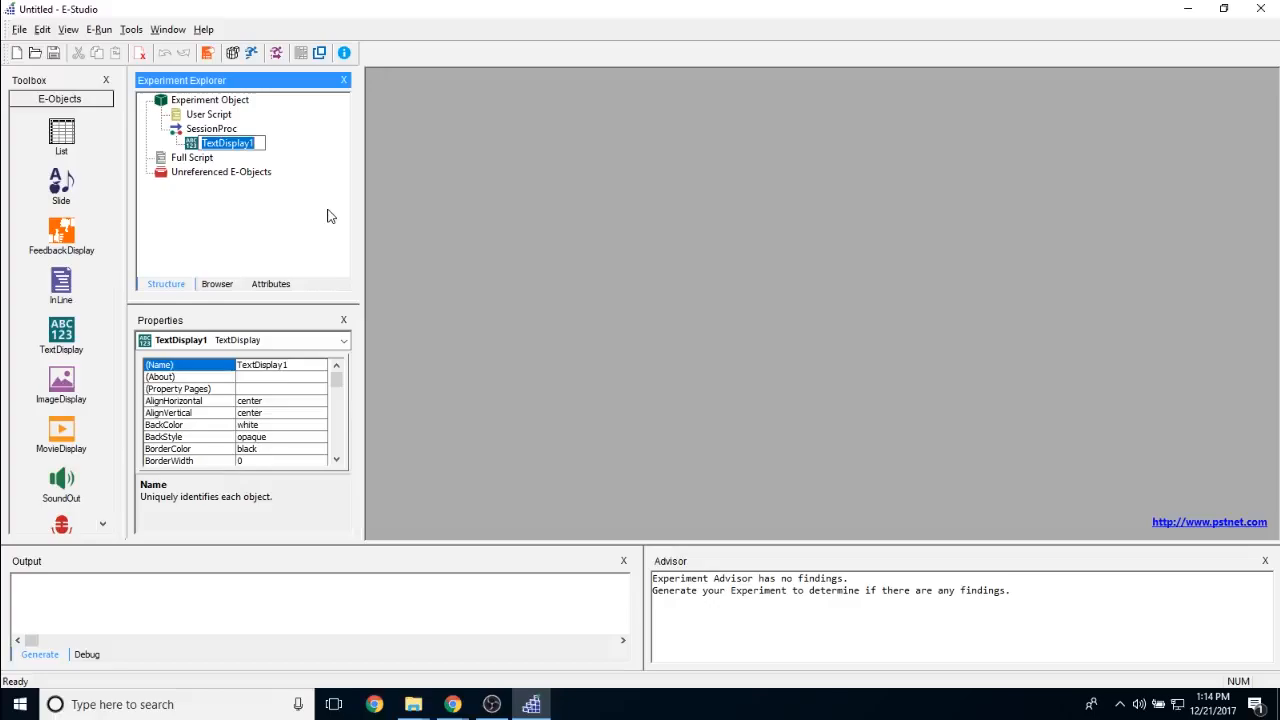
type("MyText")
key("Return")
Step: Open the MyText object and enter "My text goes here" as its display text
mouse_move(218, 146)
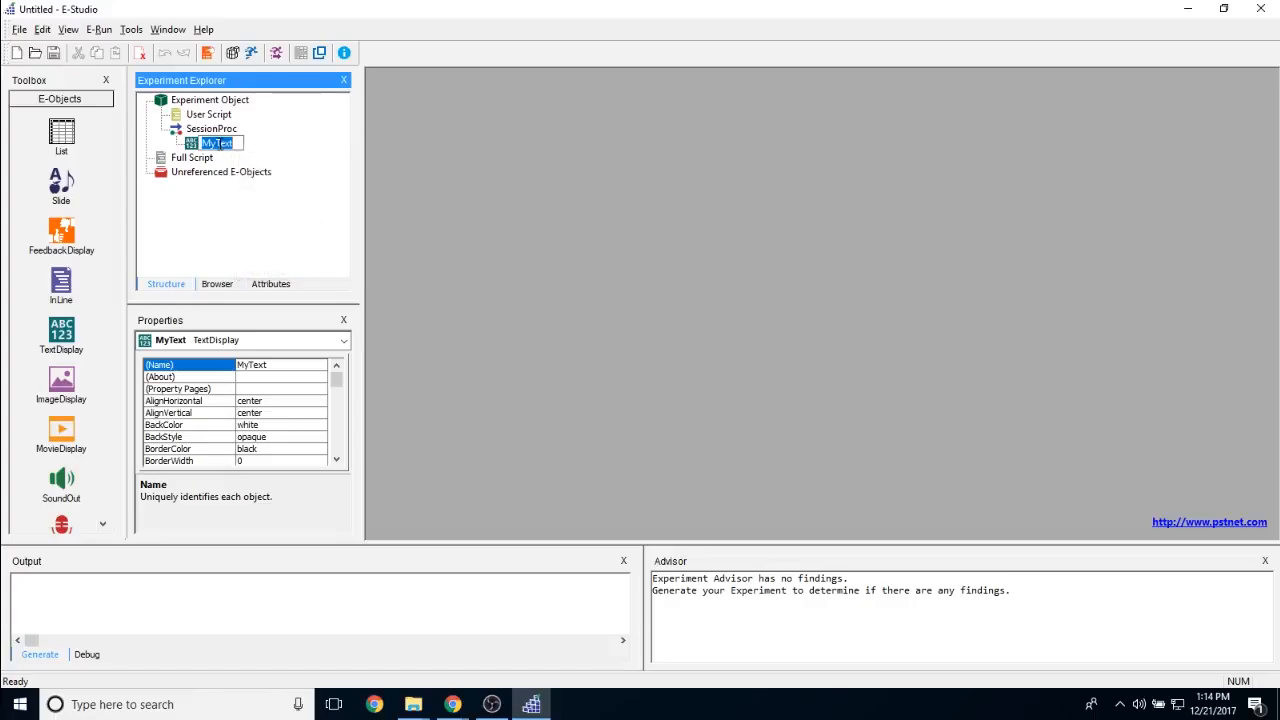
double_click(218, 144)
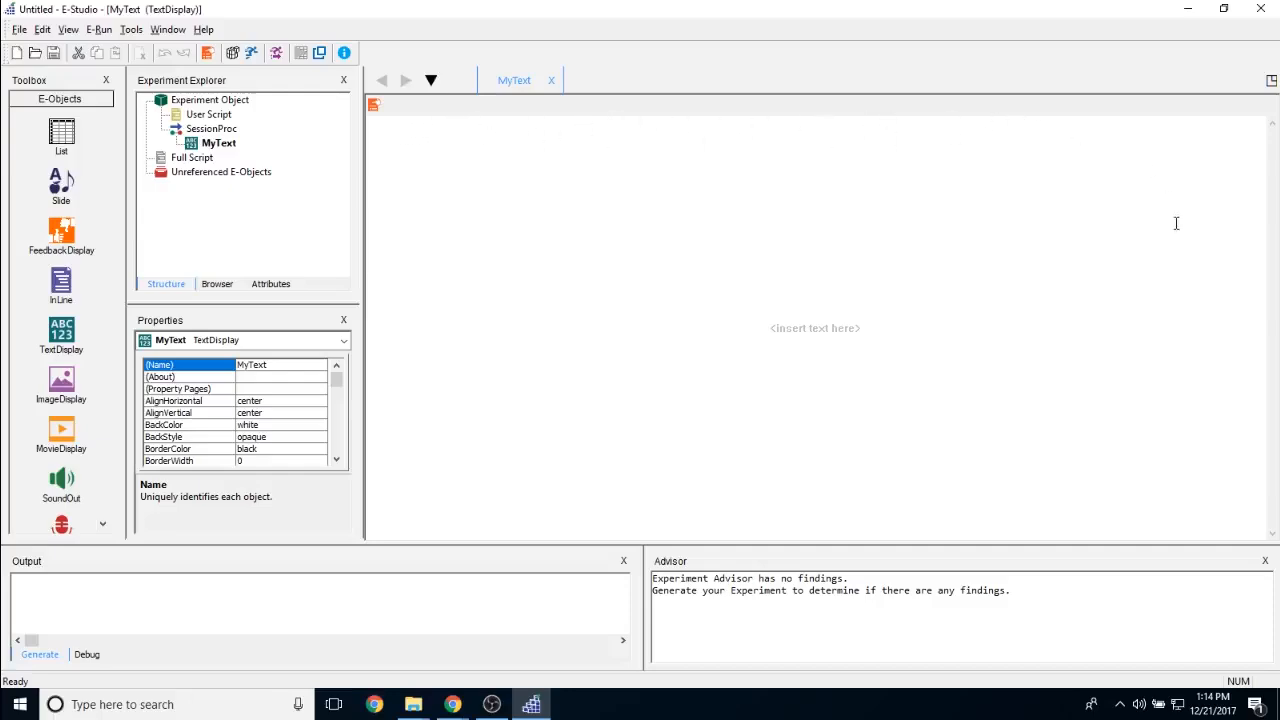
type("My text goes here")
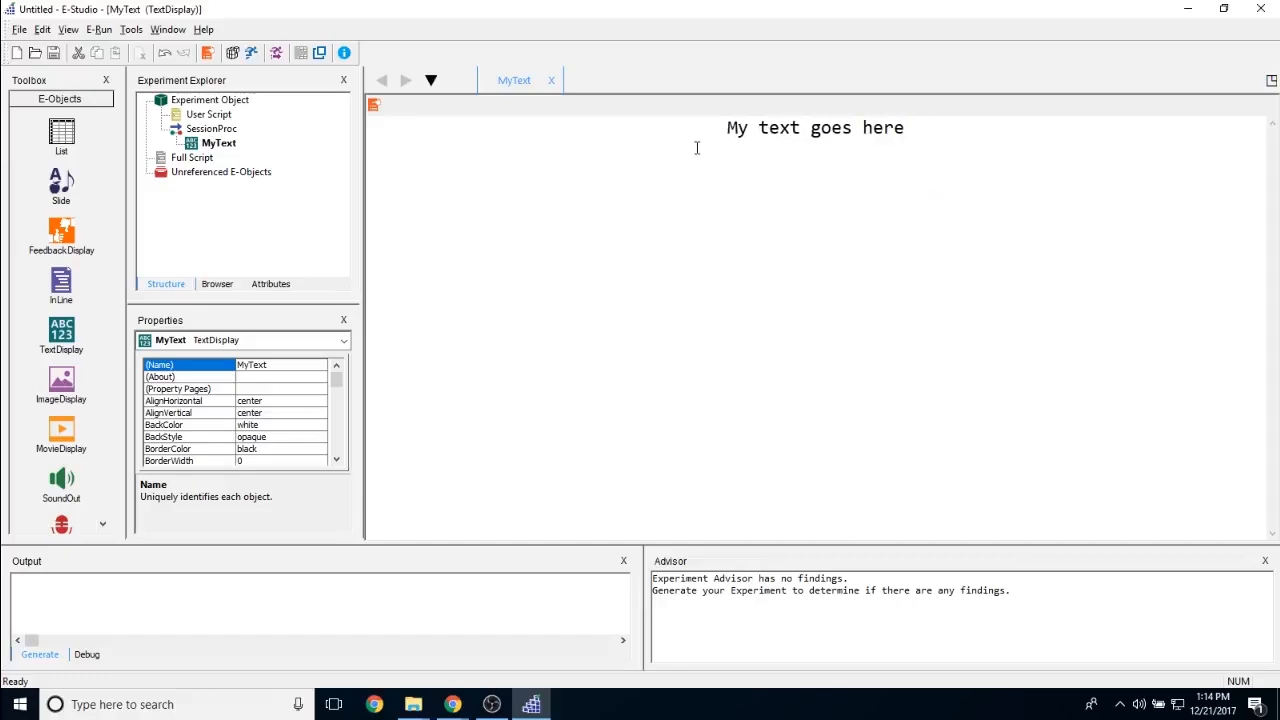
left_click_drag(707, 126, 1097, 129)
left_click(1068, 262)
Step: Open the MyText property pages and review the text entry in its general settings
left_click(376, 113)
left_click_drag(716, 160, 860, 137)
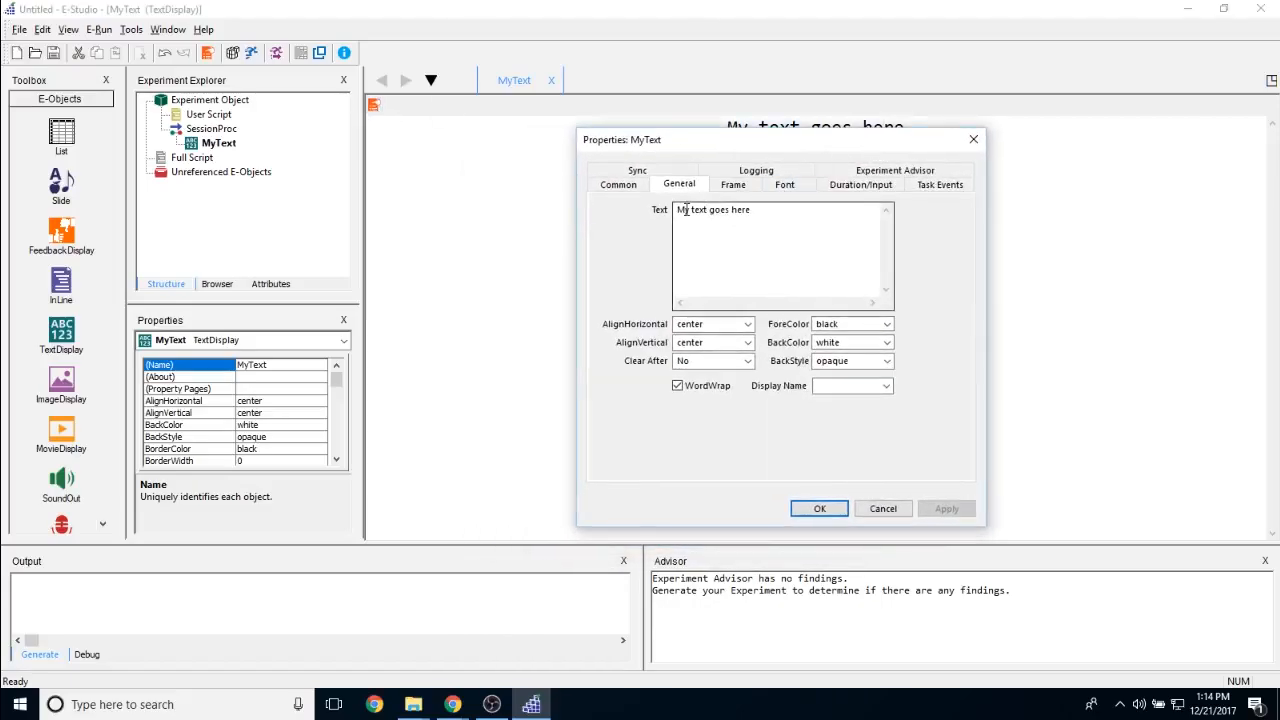
left_click_drag(678, 210, 778, 209)
left_click_drag(789, 151, 708, 134)
left_click(616, 196)
left_click_drag(607, 196, 692, 197)
left_click(707, 225)
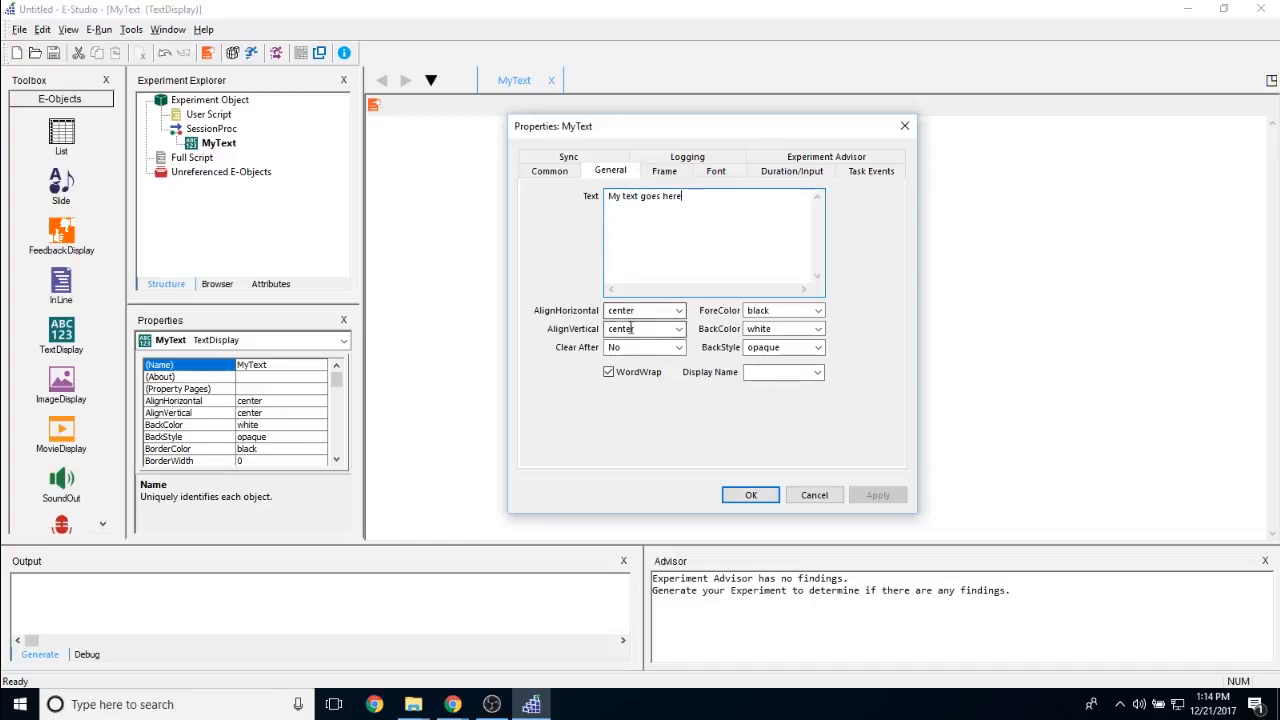
left_click_drag(720, 134, 710, 109)
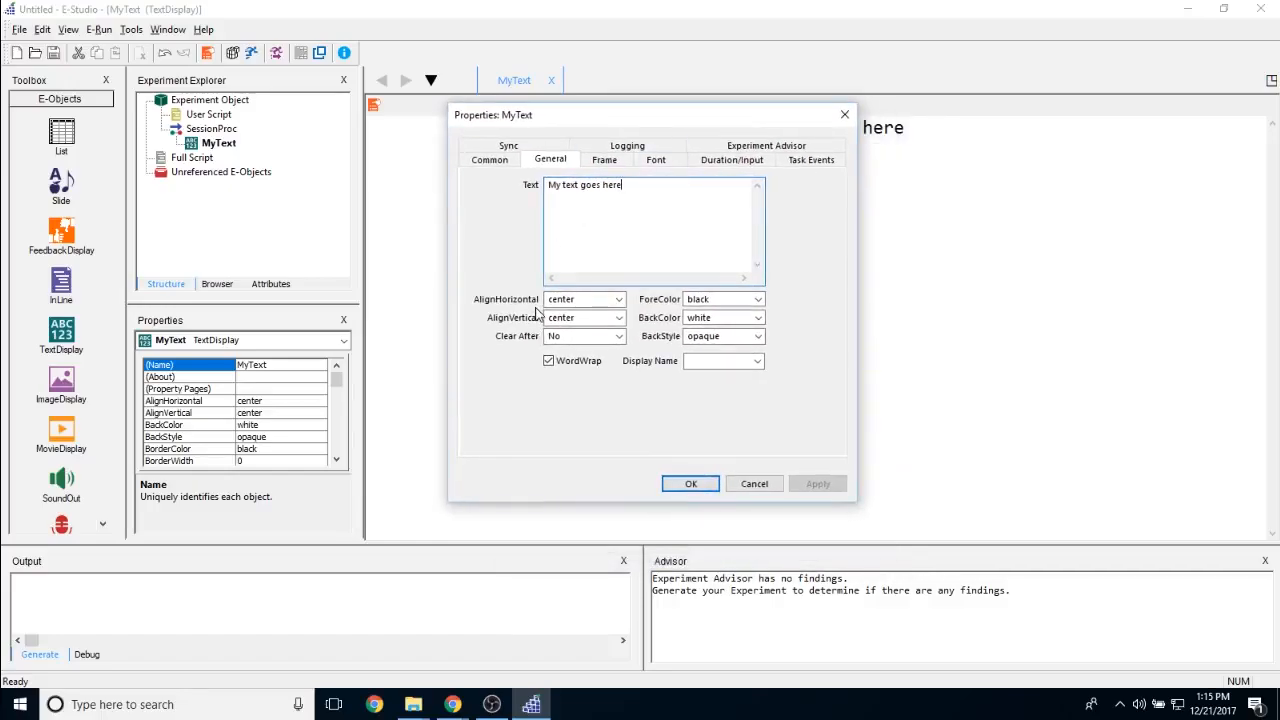
mouse_move(699, 115)
left_mouse_down()
mouse_move(704, 187)
mouse_move(709, 134)
left_mouse_up()
Step: Examine the AlignHorizontal, AlignVertical and Clear After options, keeping center, center and No
left_click(628, 312)
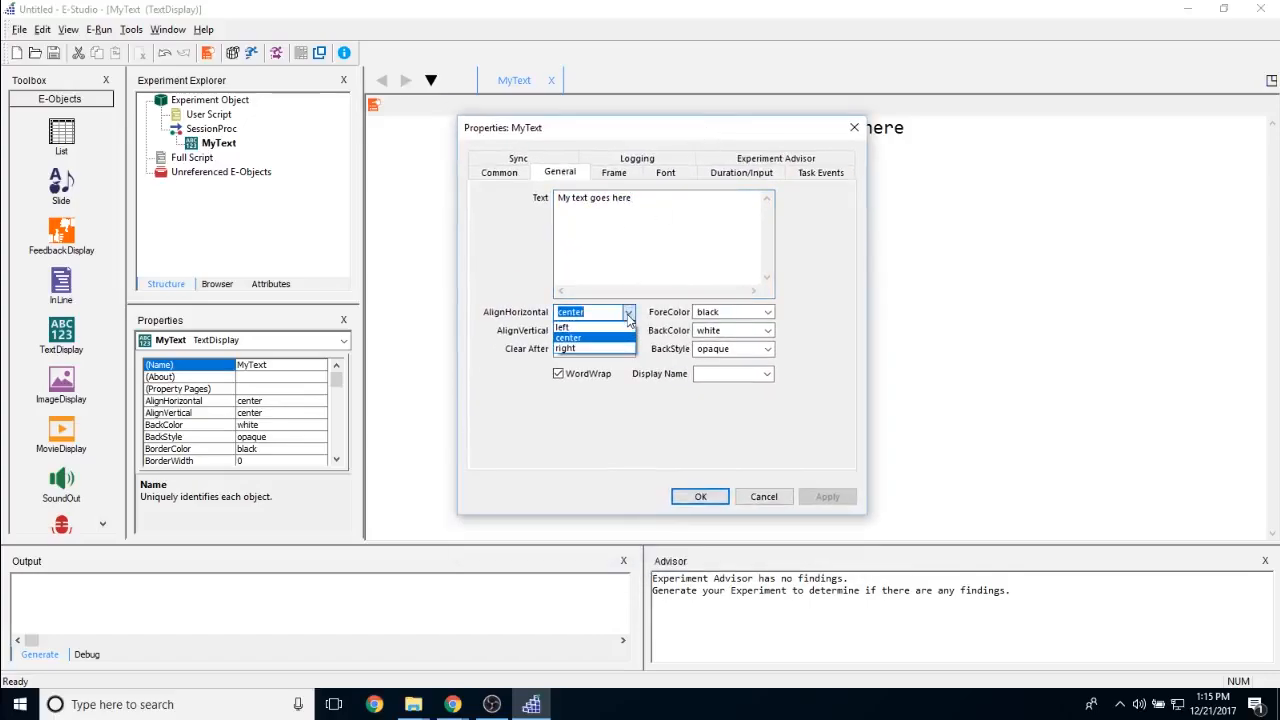
left_click(609, 314)
left_click(629, 331)
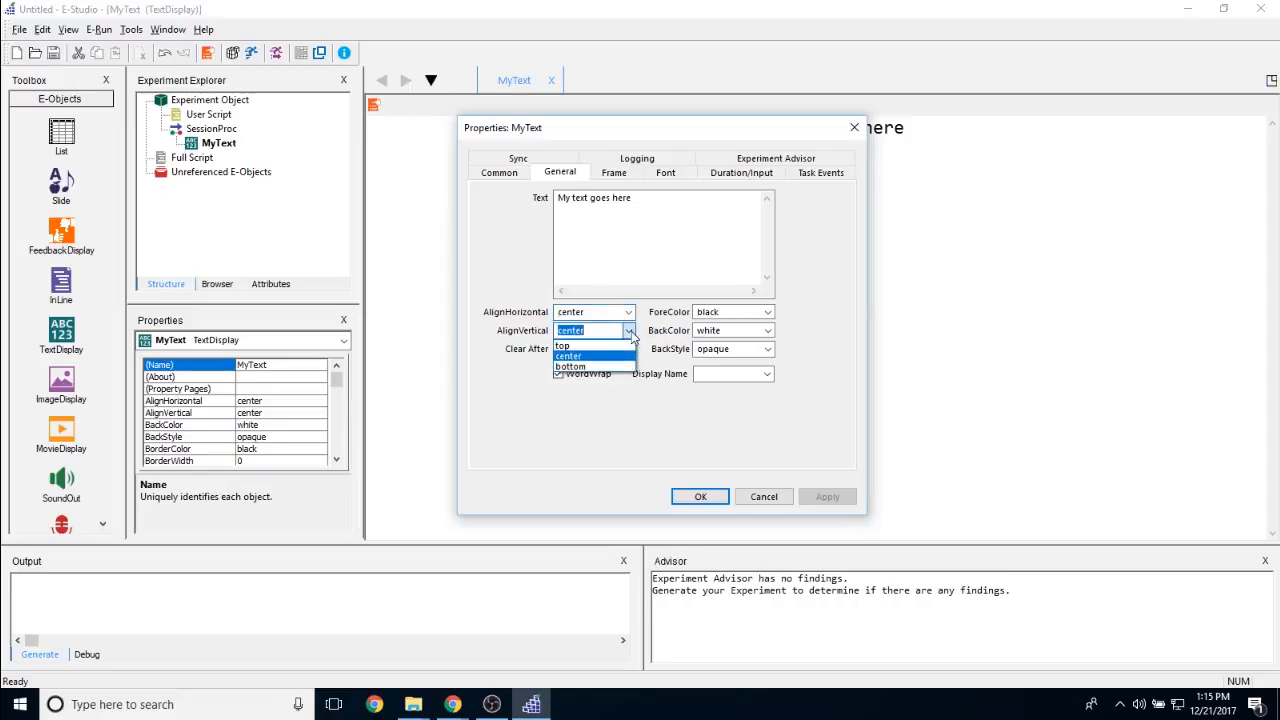
left_click(628, 356)
left_click(616, 328)
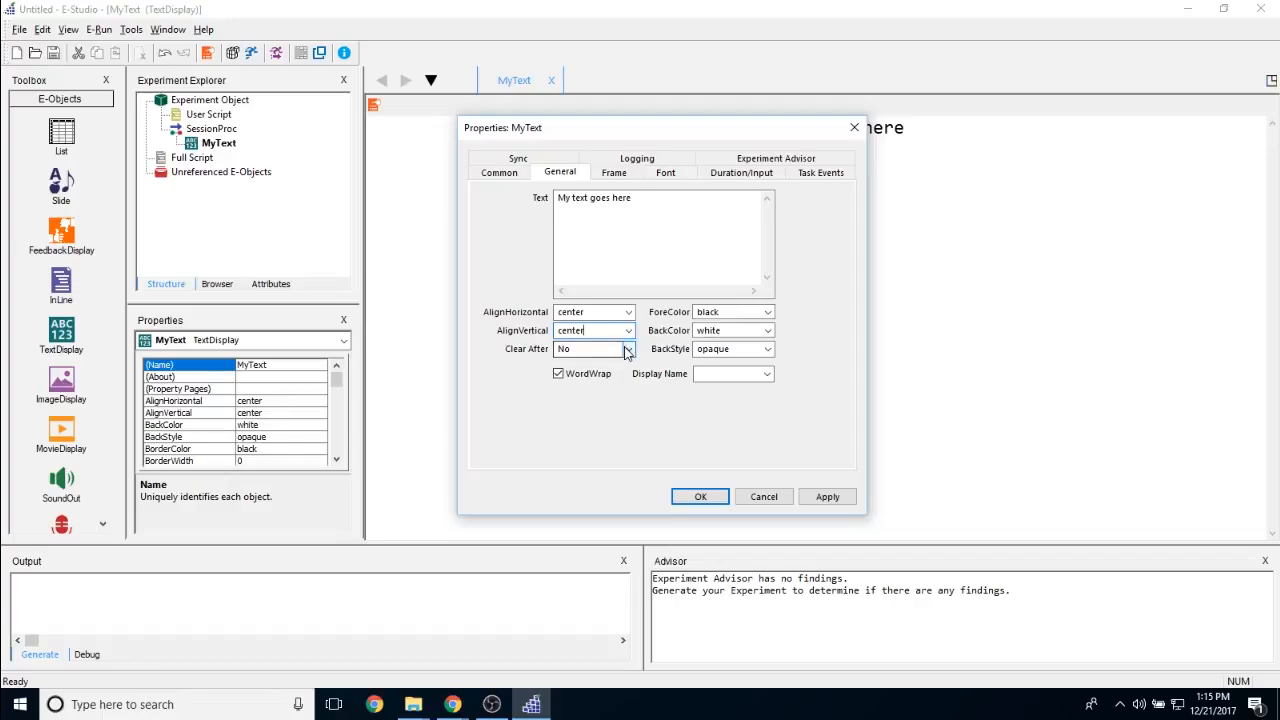
left_click(627, 349)
left_click(634, 360)
Step: Apply a navy ForeColor and a gray BackColor to the MyText display
left_click(768, 313)
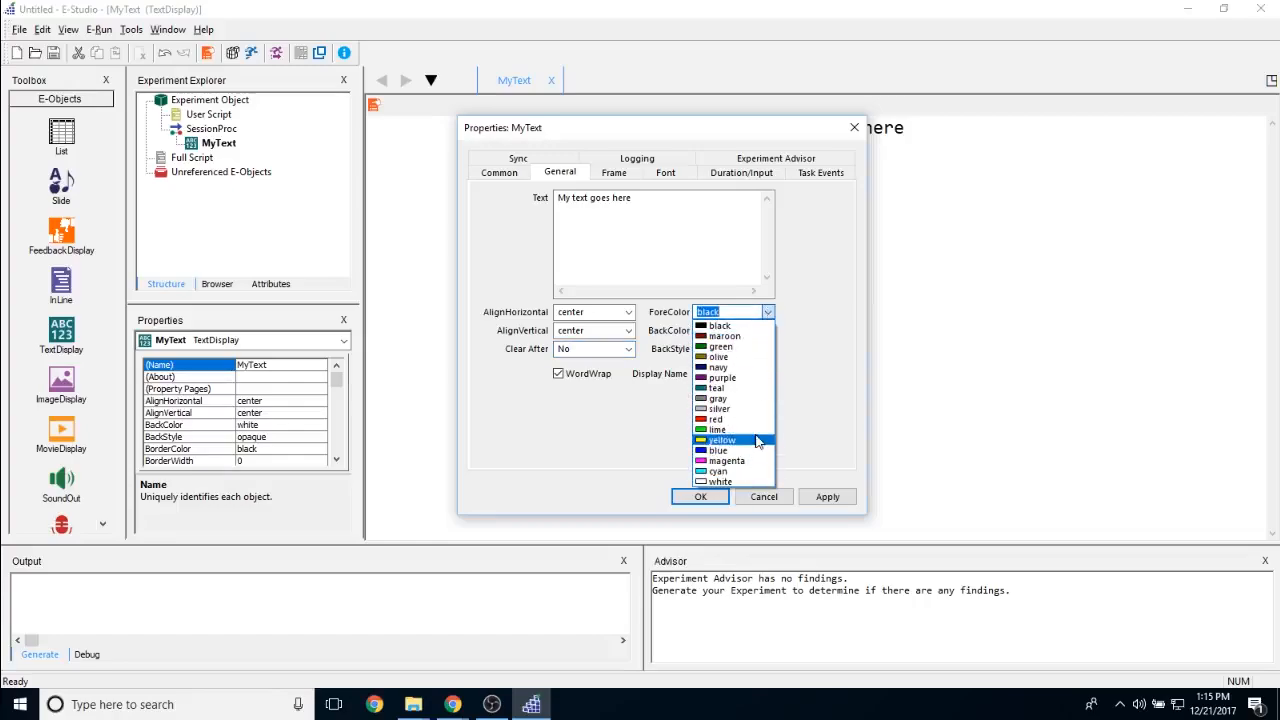
left_click(752, 368)
left_click(834, 496)
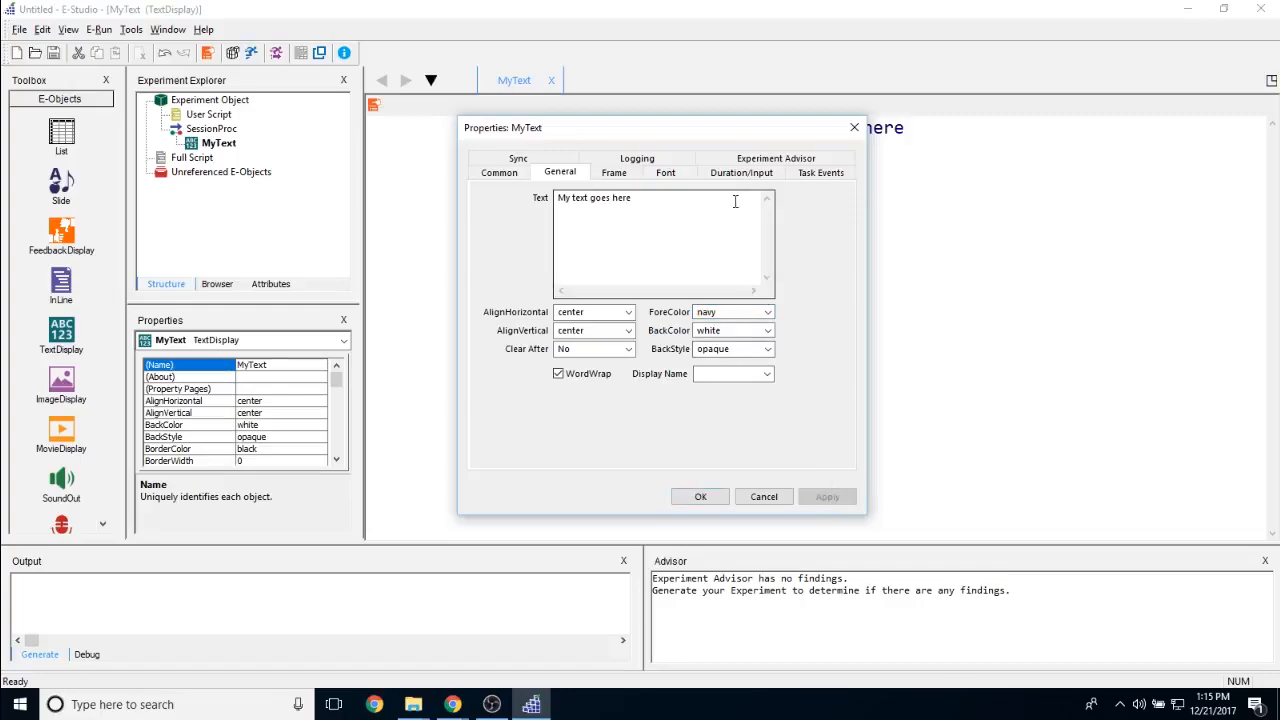
mouse_move(731, 131)
left_mouse_down()
mouse_move(541, 136)
mouse_move(737, 134)
left_mouse_up()
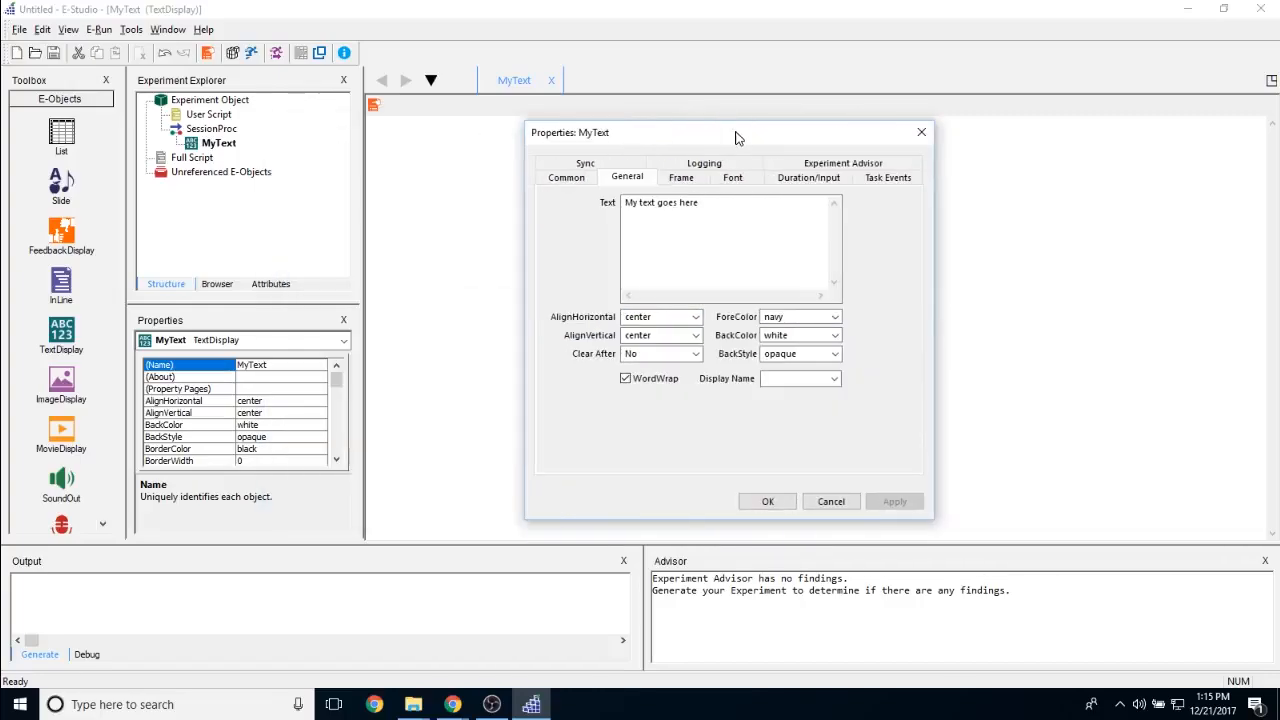
left_click(836, 336)
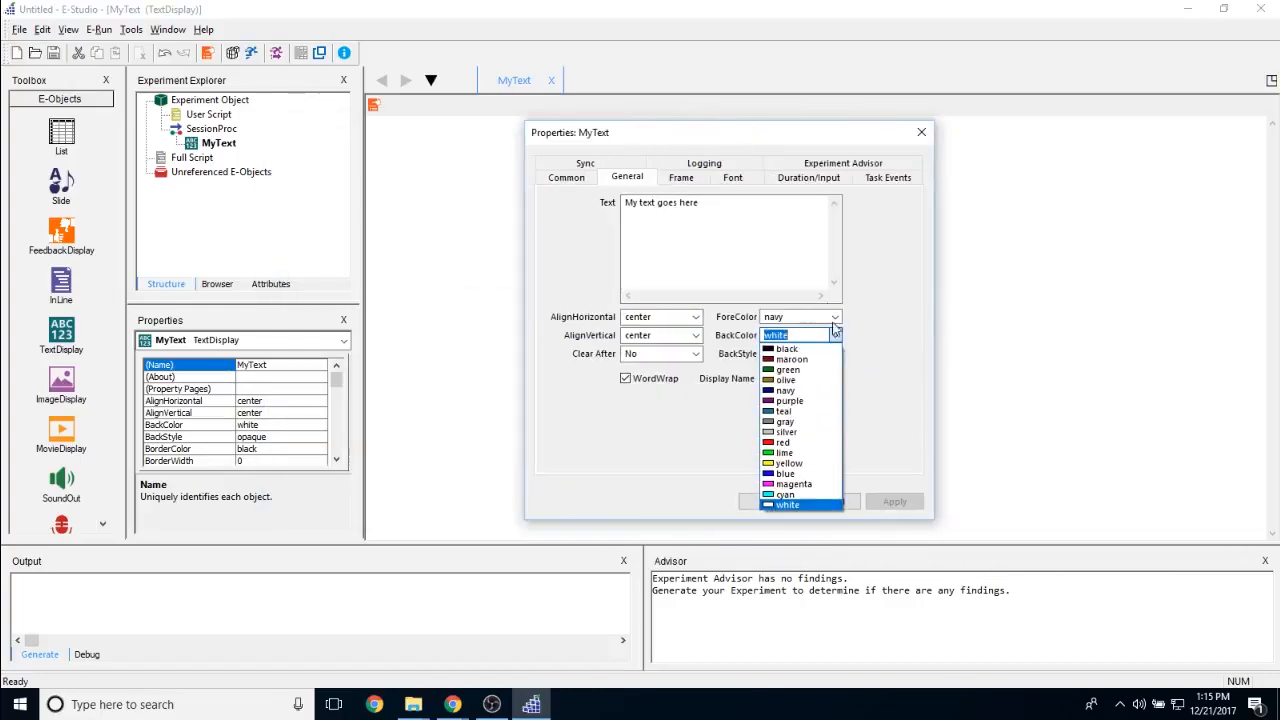
left_click(826, 421)
left_click(903, 503)
Step: Keep the BackStyle opaque and set the Display Name to Display
left_click_drag(826, 145, 800, 158)
left_click(805, 361)
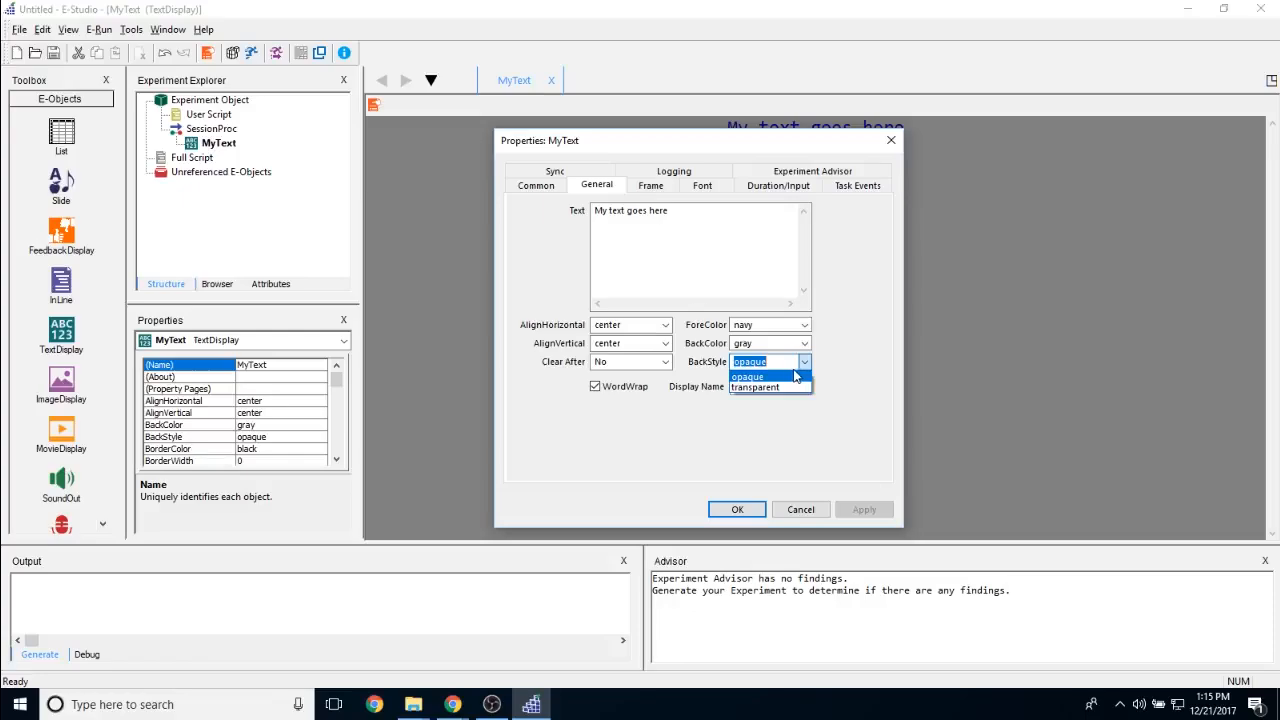
left_click(781, 378)
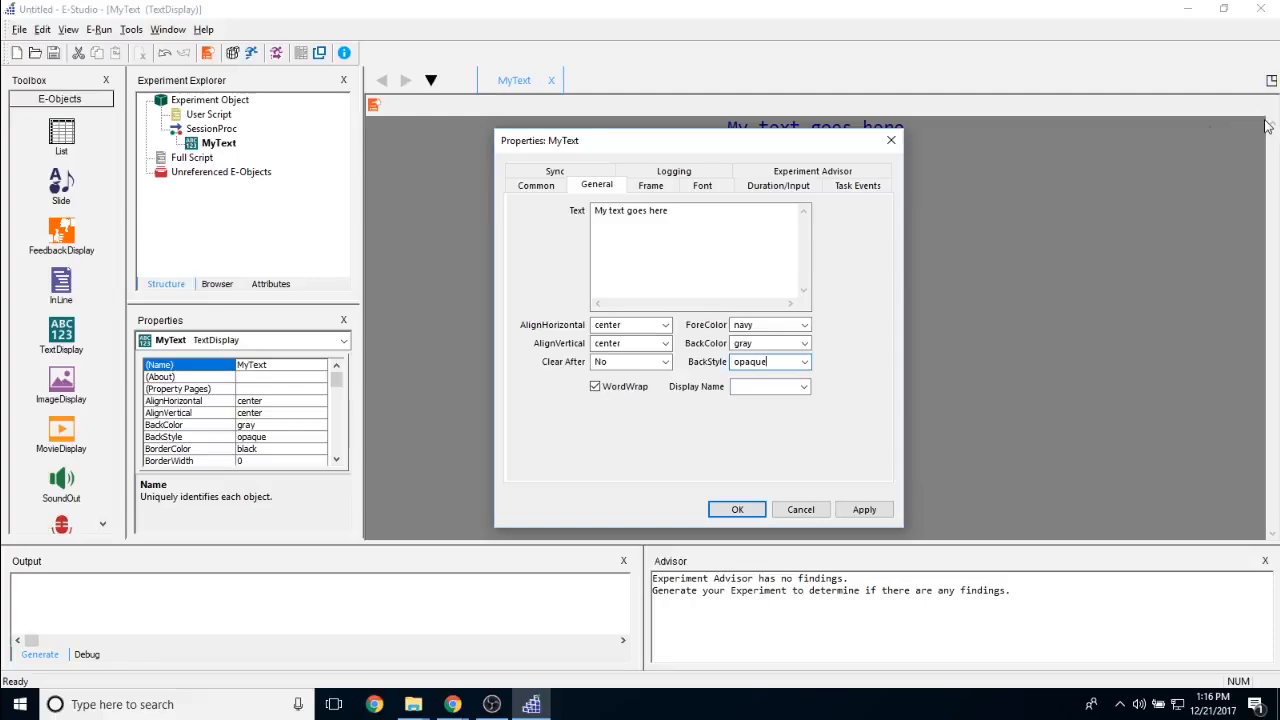
left_click(804, 387)
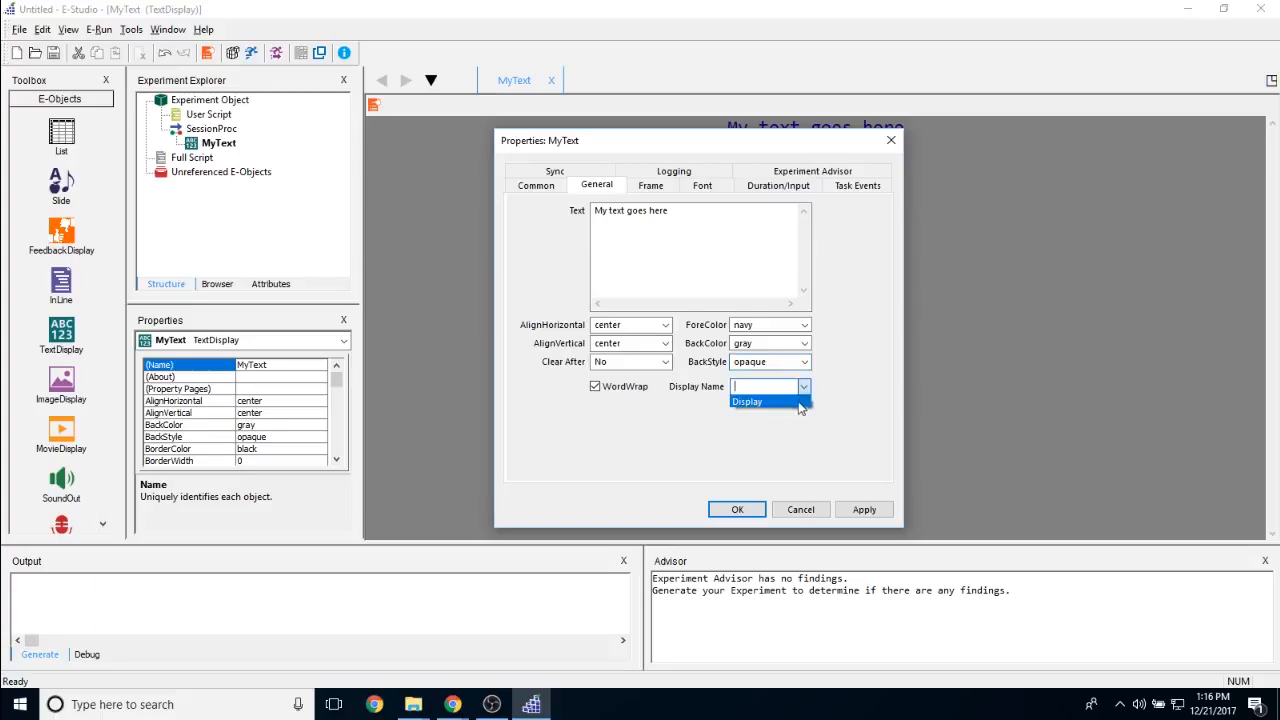
left_click(798, 402)
left_click(768, 387)
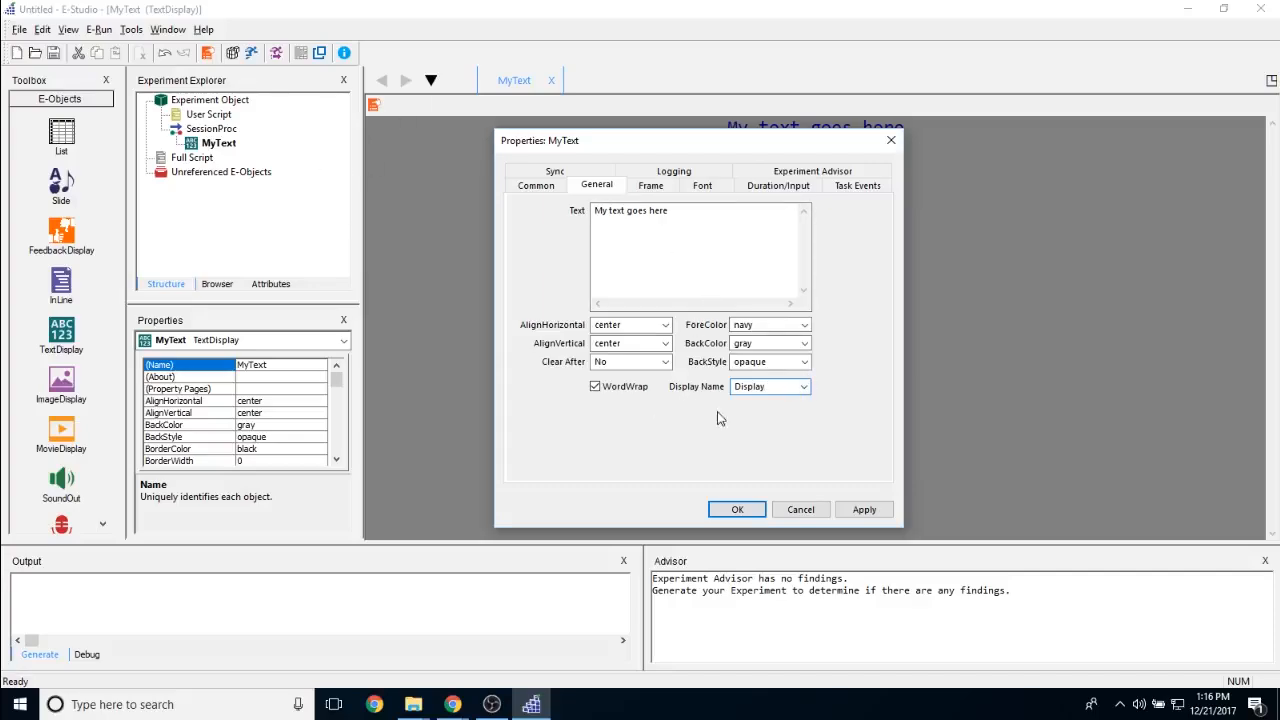
Step: Examine the frame size settings of MyText and the available Width values
left_click_drag(709, 140, 632, 188)
left_click(609, 177)
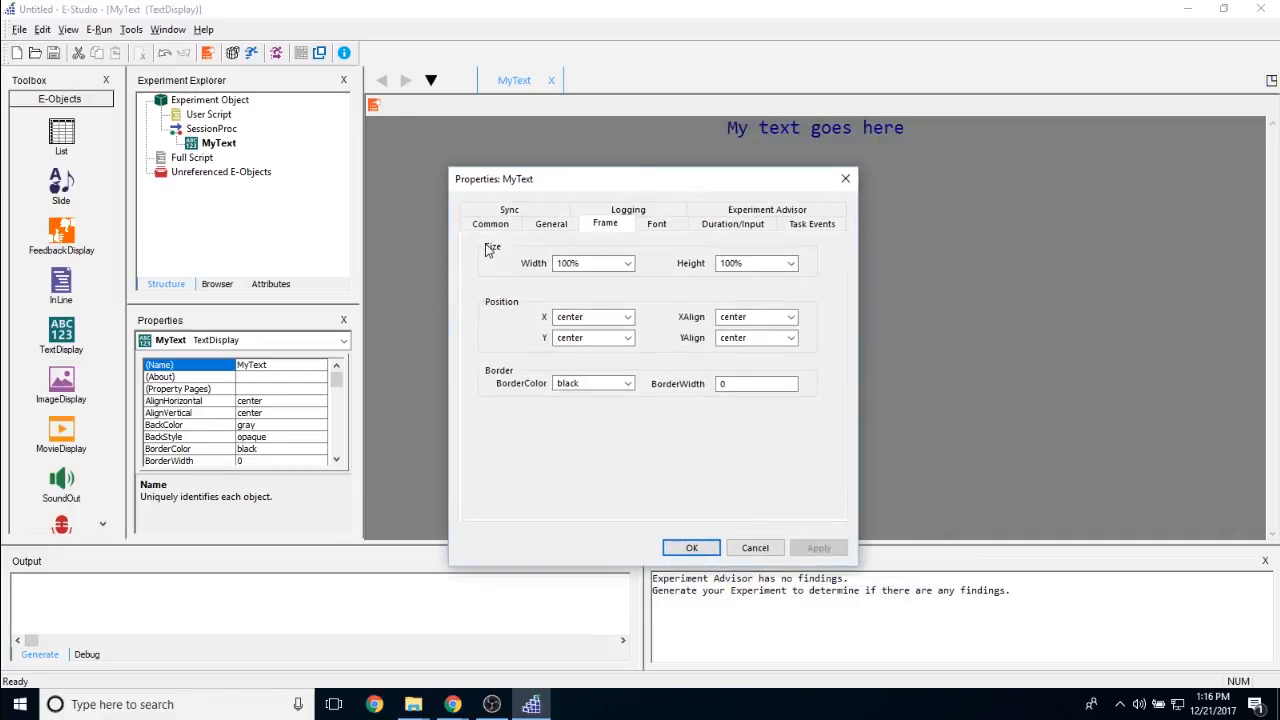
left_click(627, 263)
left_click(614, 310)
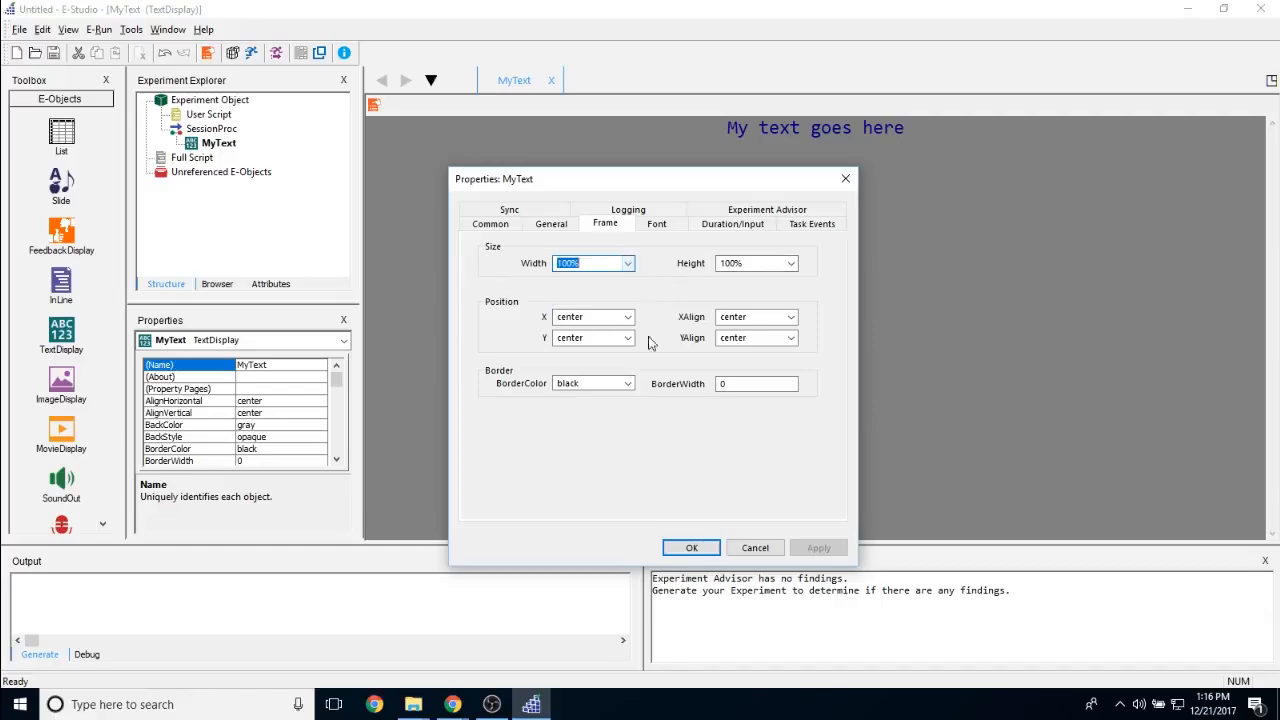
left_click_drag(691, 180, 714, 163)
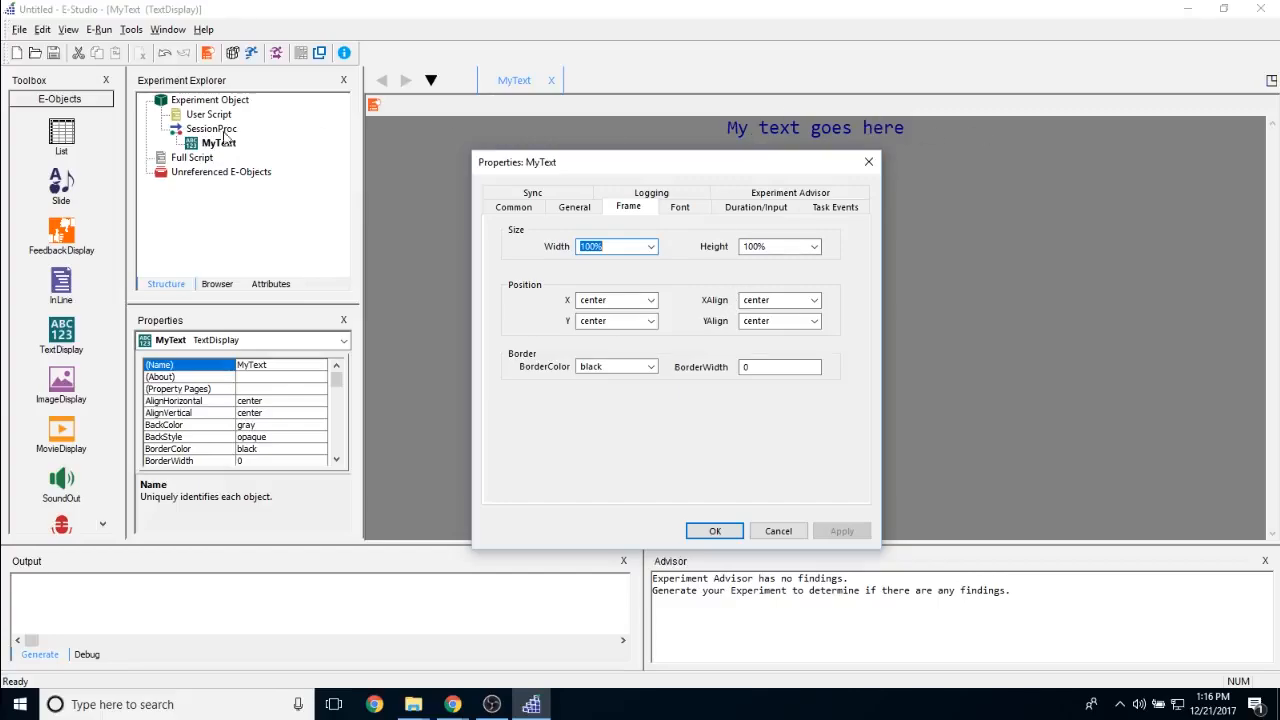
left_click(613, 249)
left_click(648, 249)
left_click(648, 249)
left_click(620, 248)
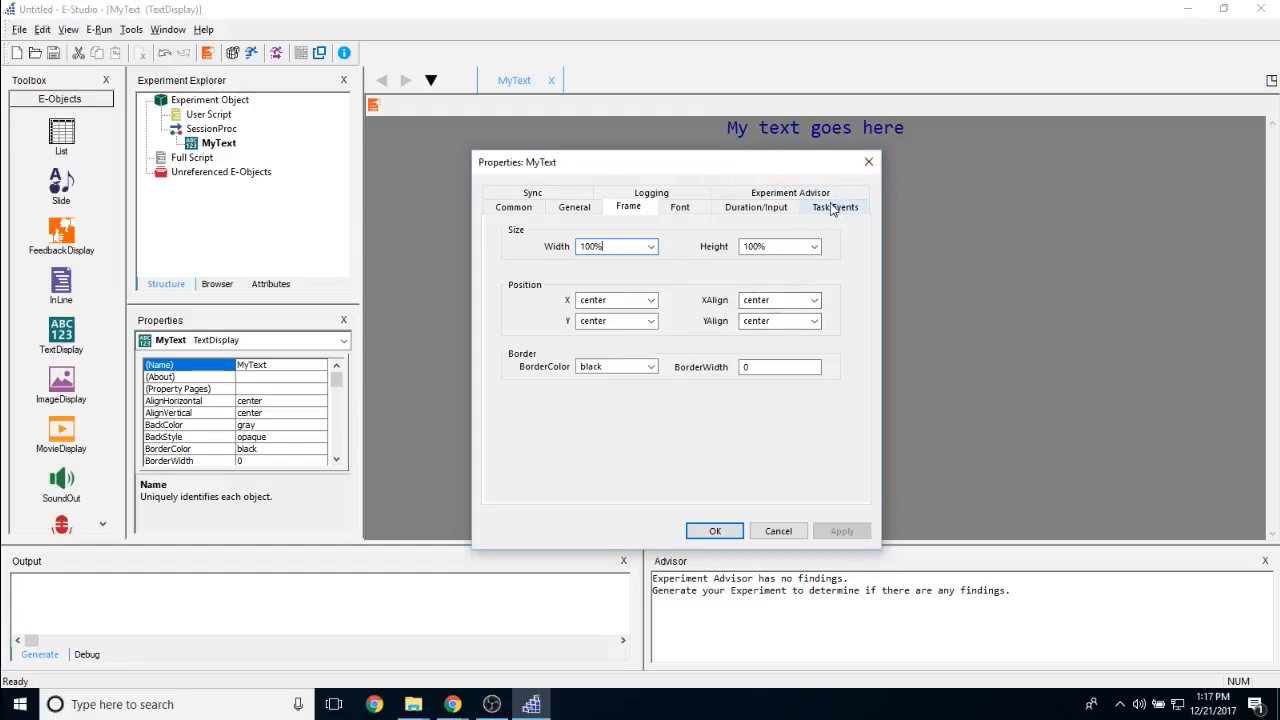
Step: Try a frame alignment with XAlign set to left and YAlign set to top
left_click(815, 301)
left_click(785, 327)
left_click(815, 322)
left_click(813, 342)
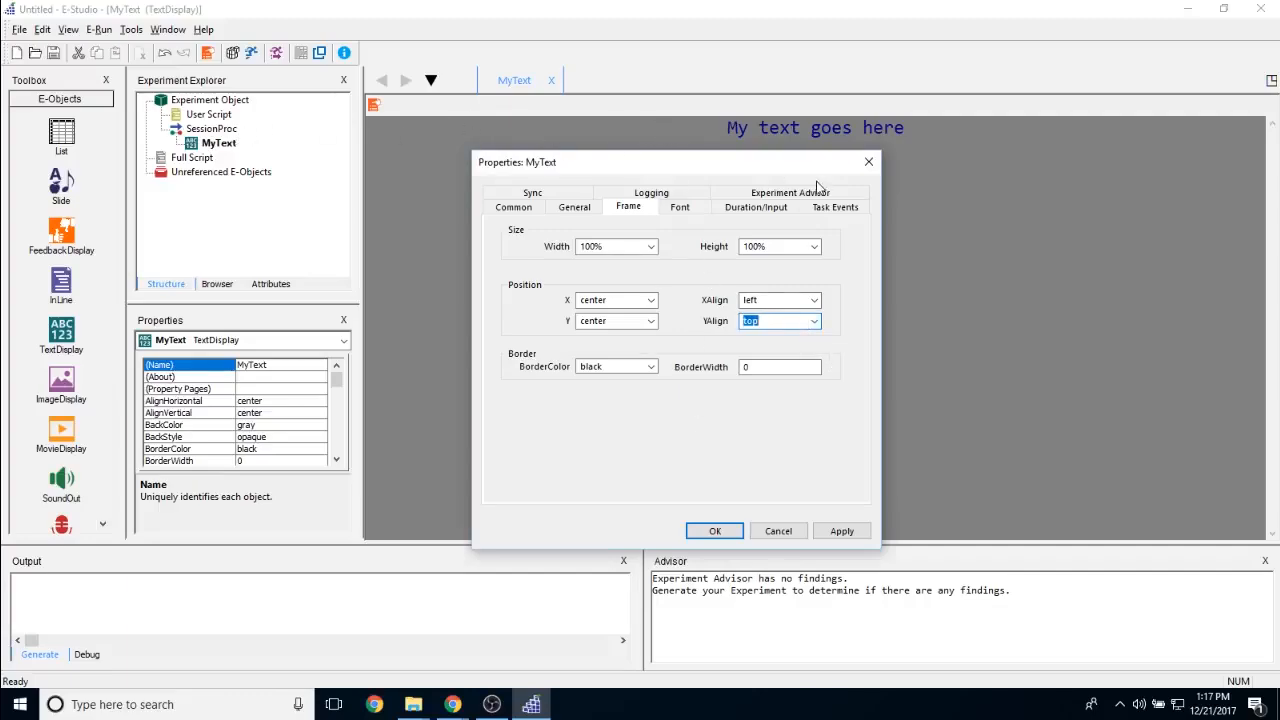
Step: Restore both XAlign and YAlign of the frame to center and check the border width
left_click(814, 300)
left_click(755, 326)
left_click(814, 321)
left_click(813, 346)
left_click(775, 367)
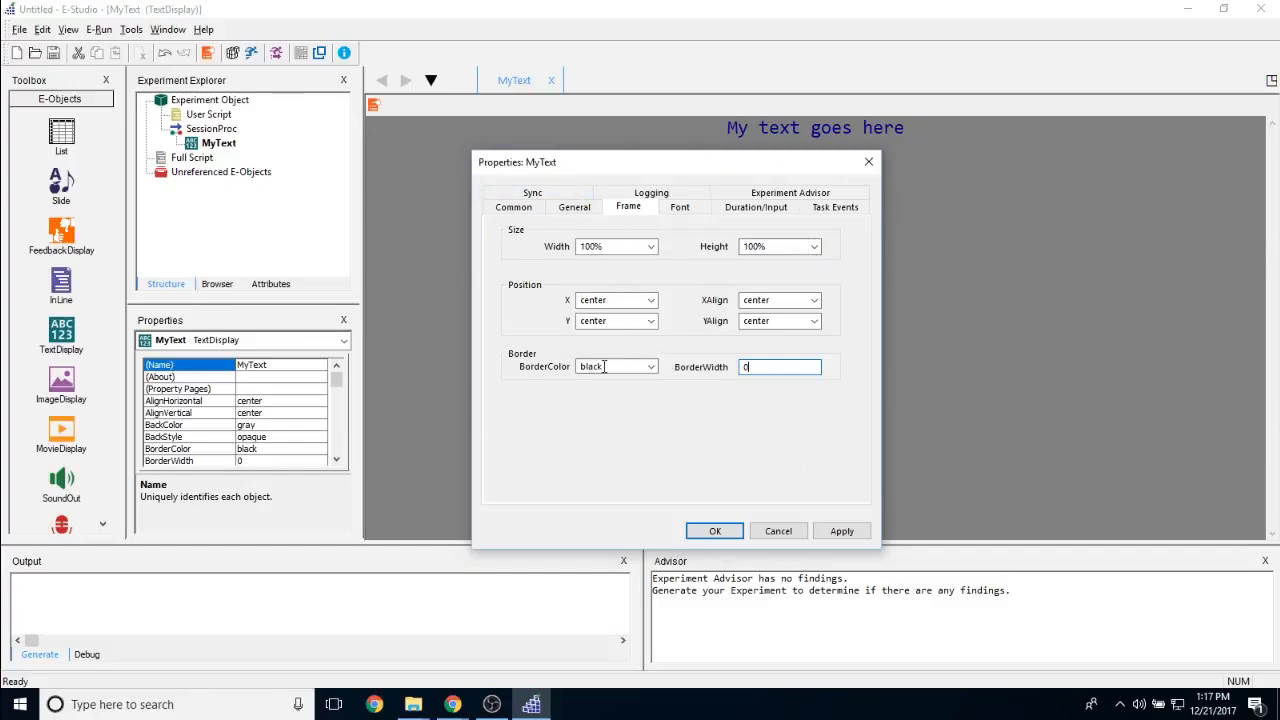
Step: Examine the font name, size and Bold options of MyText, leaving Bold set to No
left_click(680, 206)
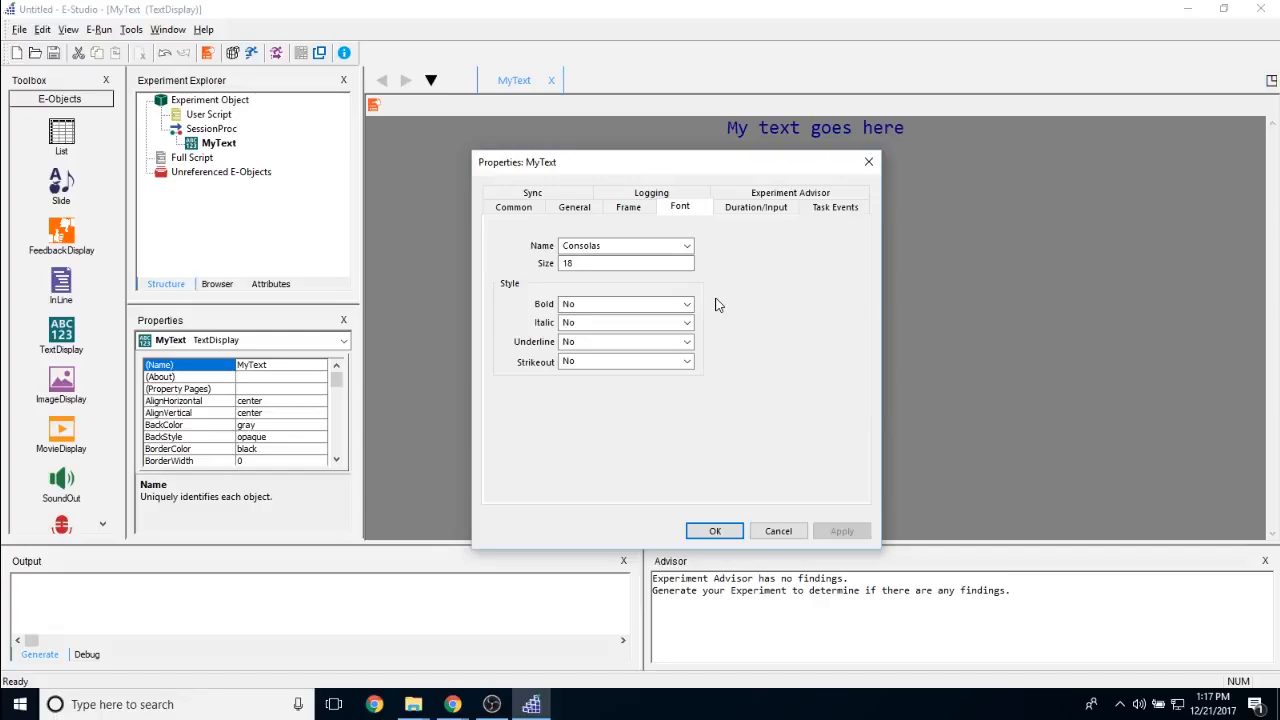
left_click(687, 245)
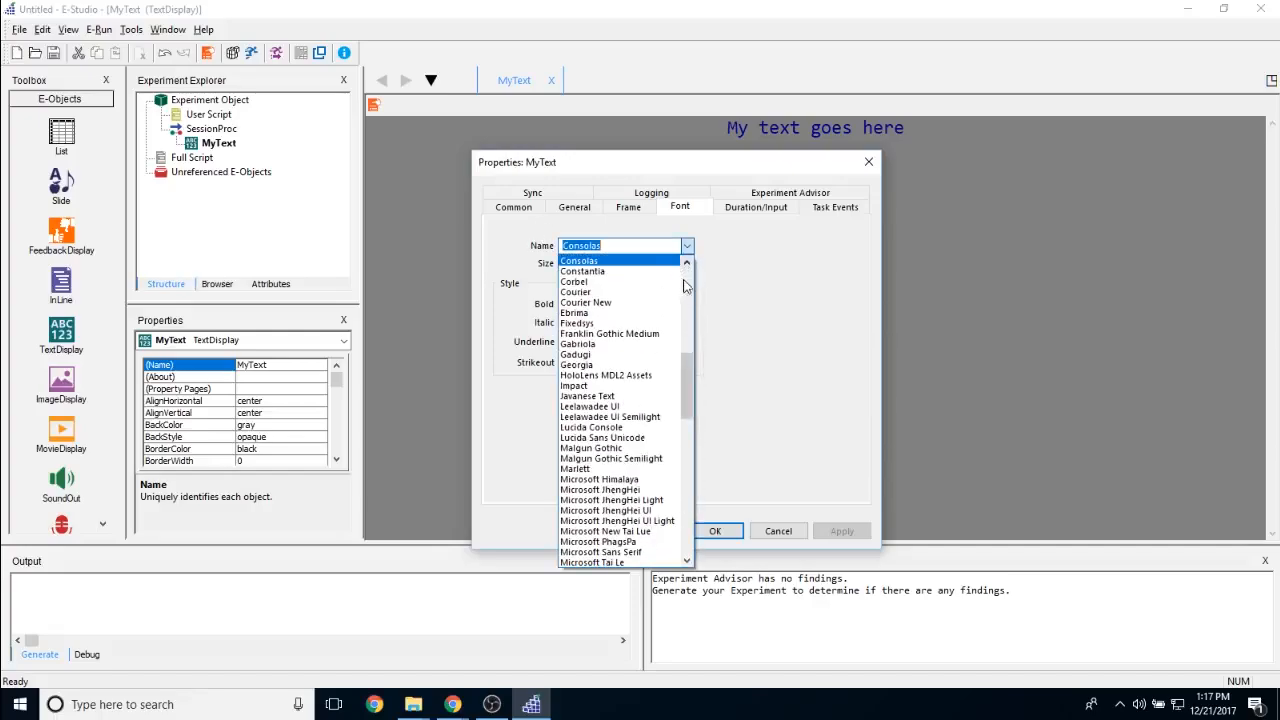
left_click_drag(689, 369, 713, 350)
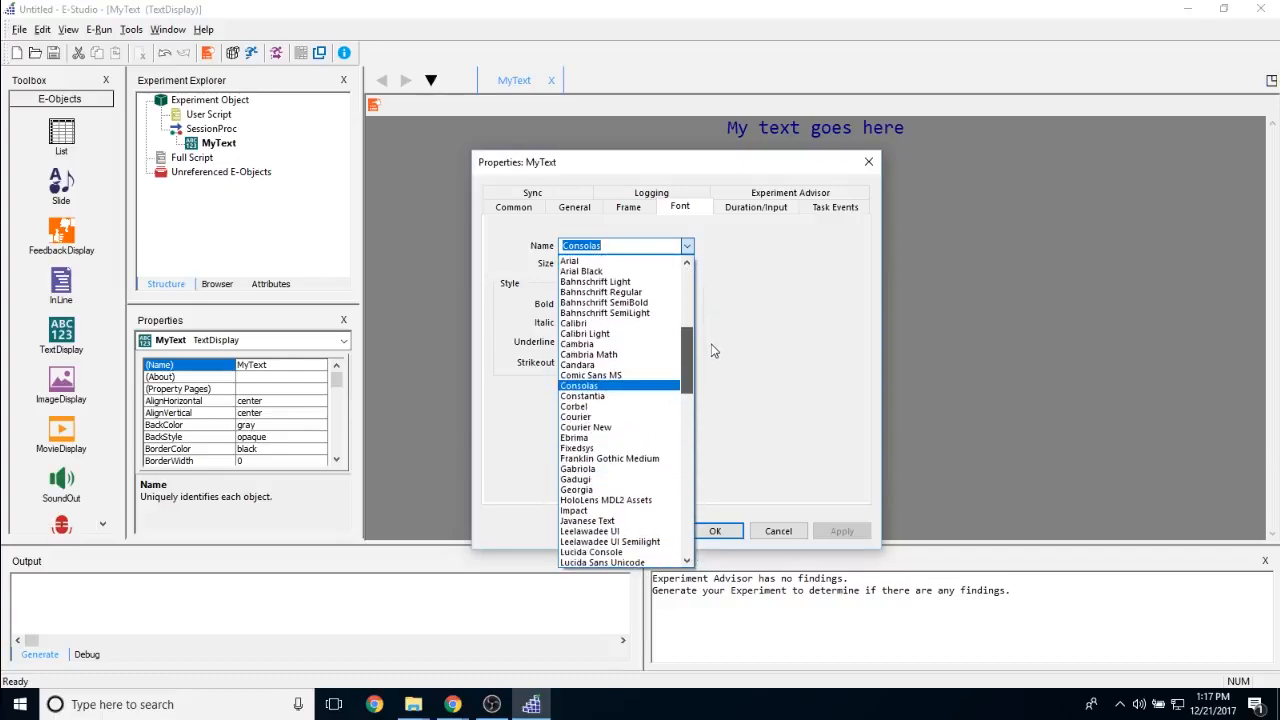
left_click(713, 350)
left_click(593, 264)
left_click_drag(629, 177, 641, 172)
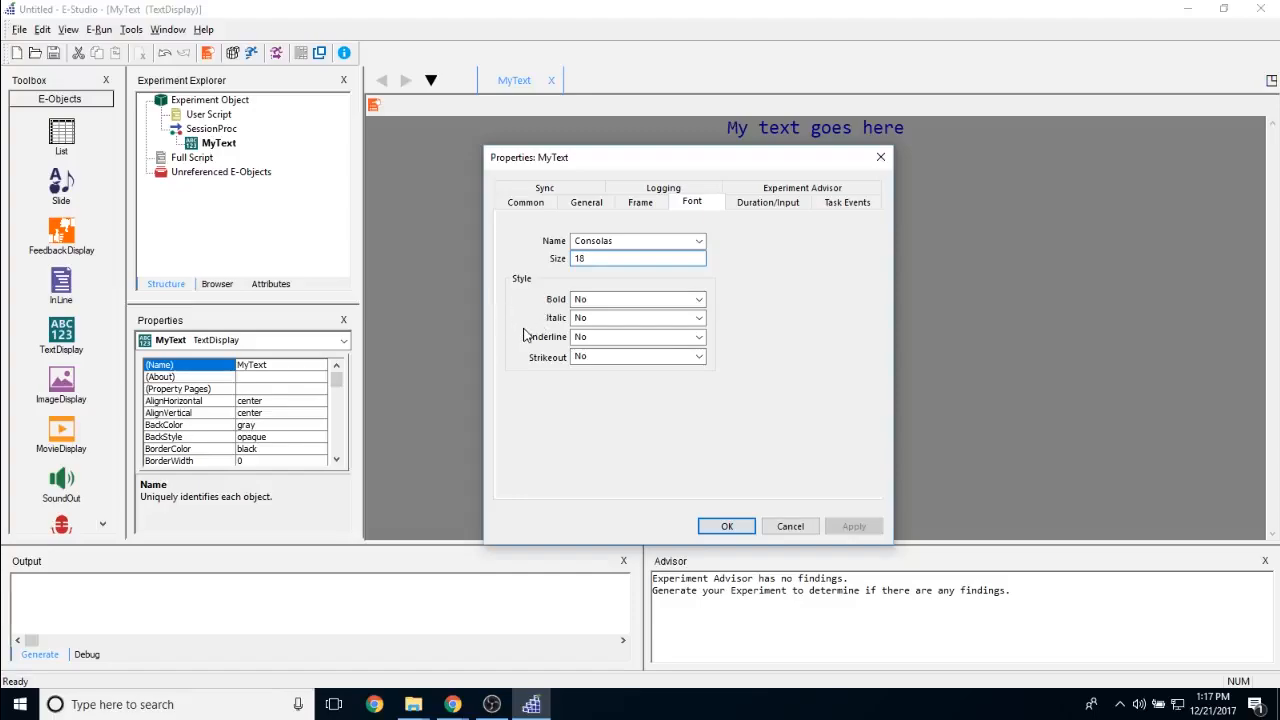
left_click(699, 300)
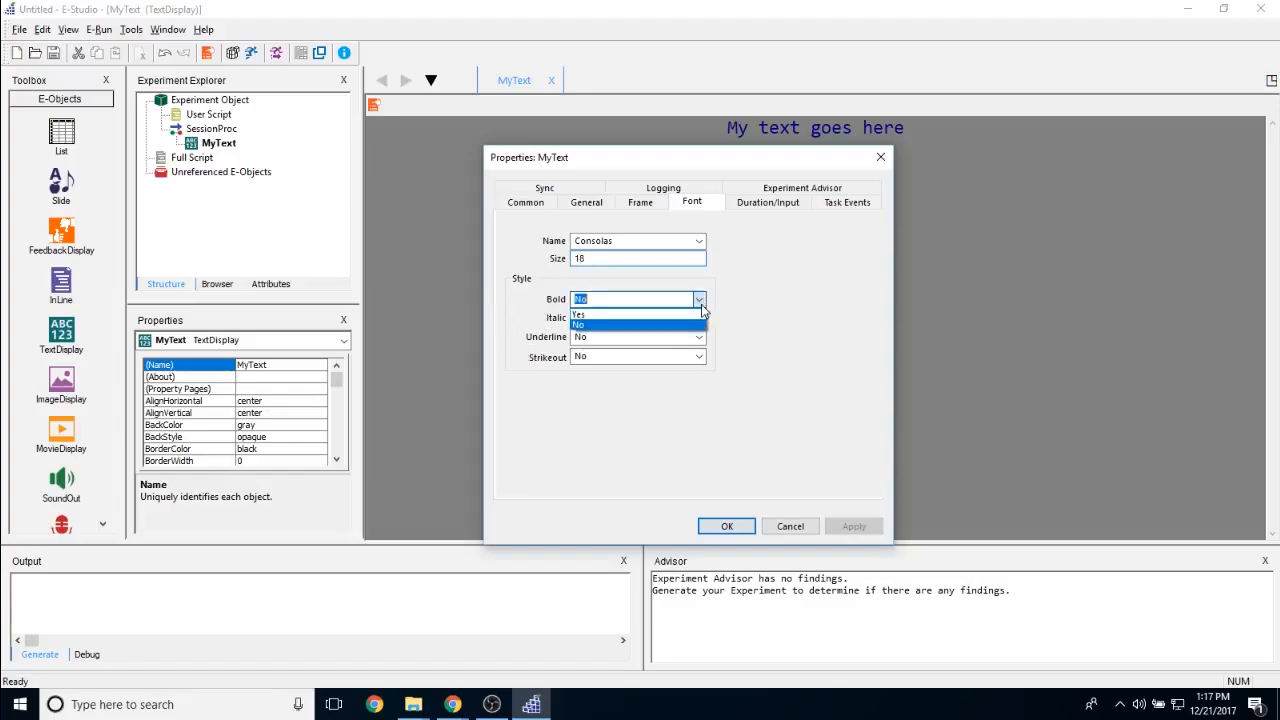
left_click(682, 325)
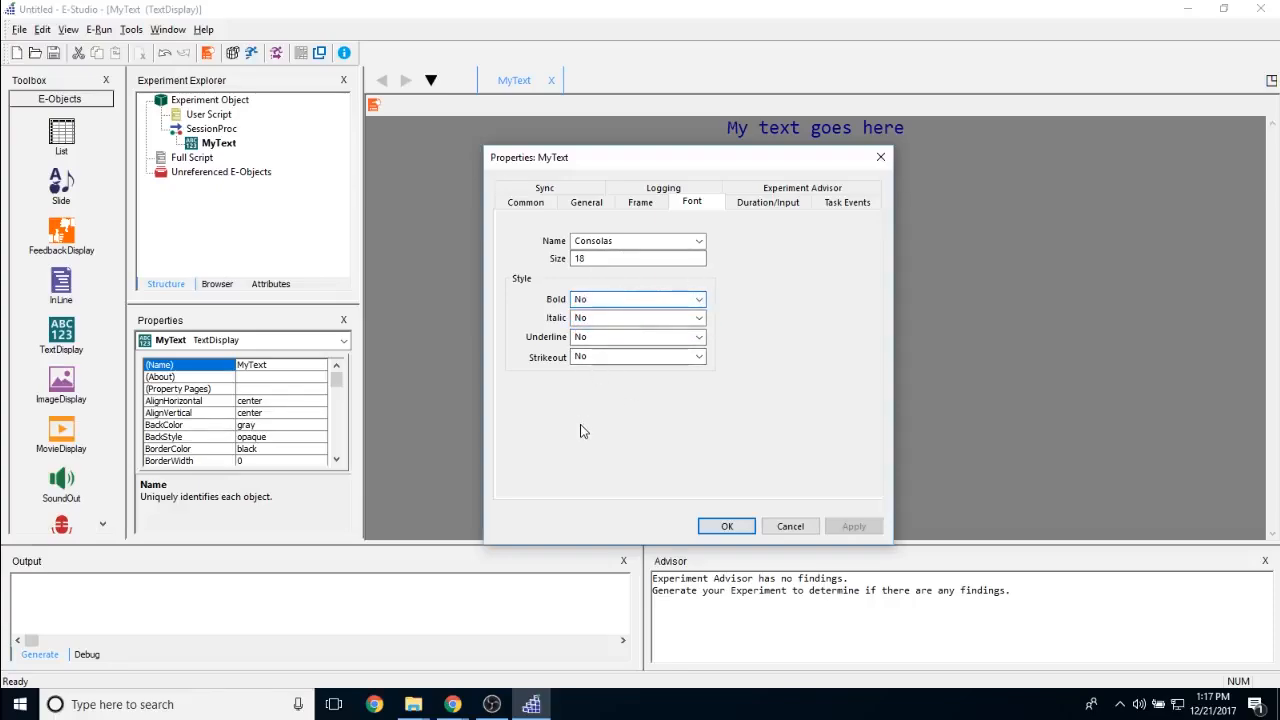
Step: Examine the Data Logging, Timing Mode and PreRelease options in the duration settings of MyText, keeping Timing Mode on Event
left_click(758, 204)
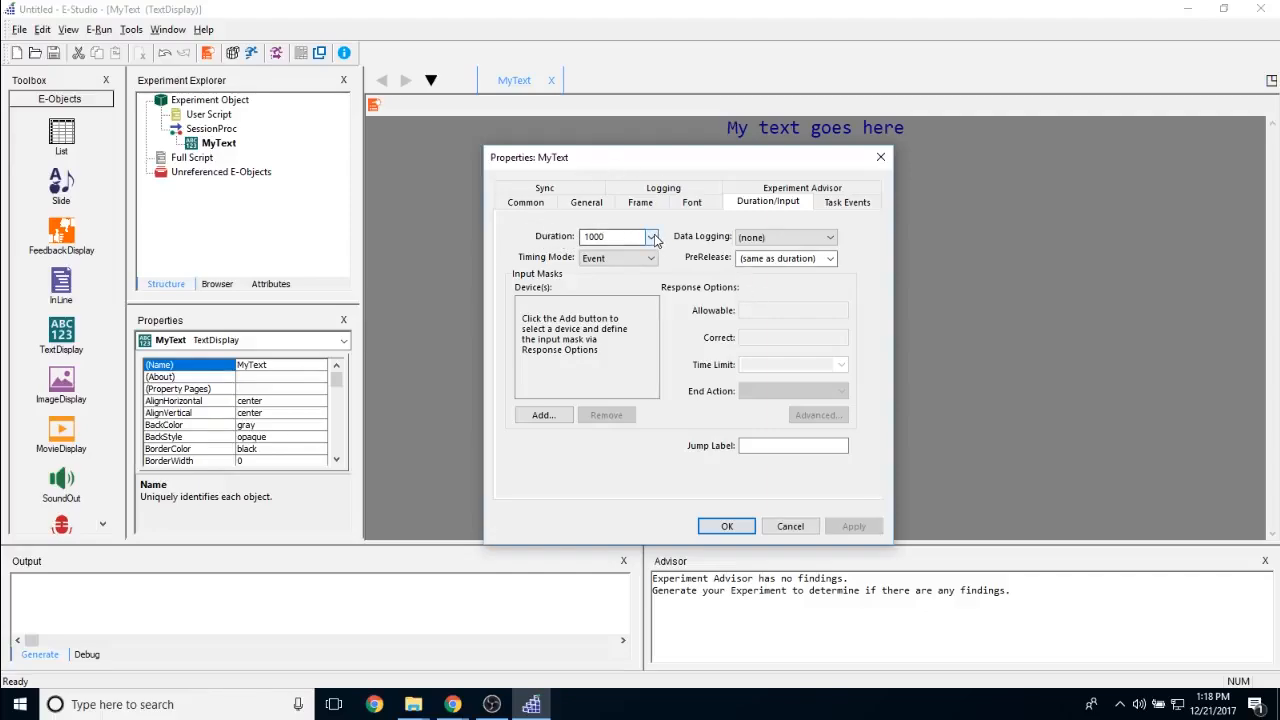
left_click(800, 240)
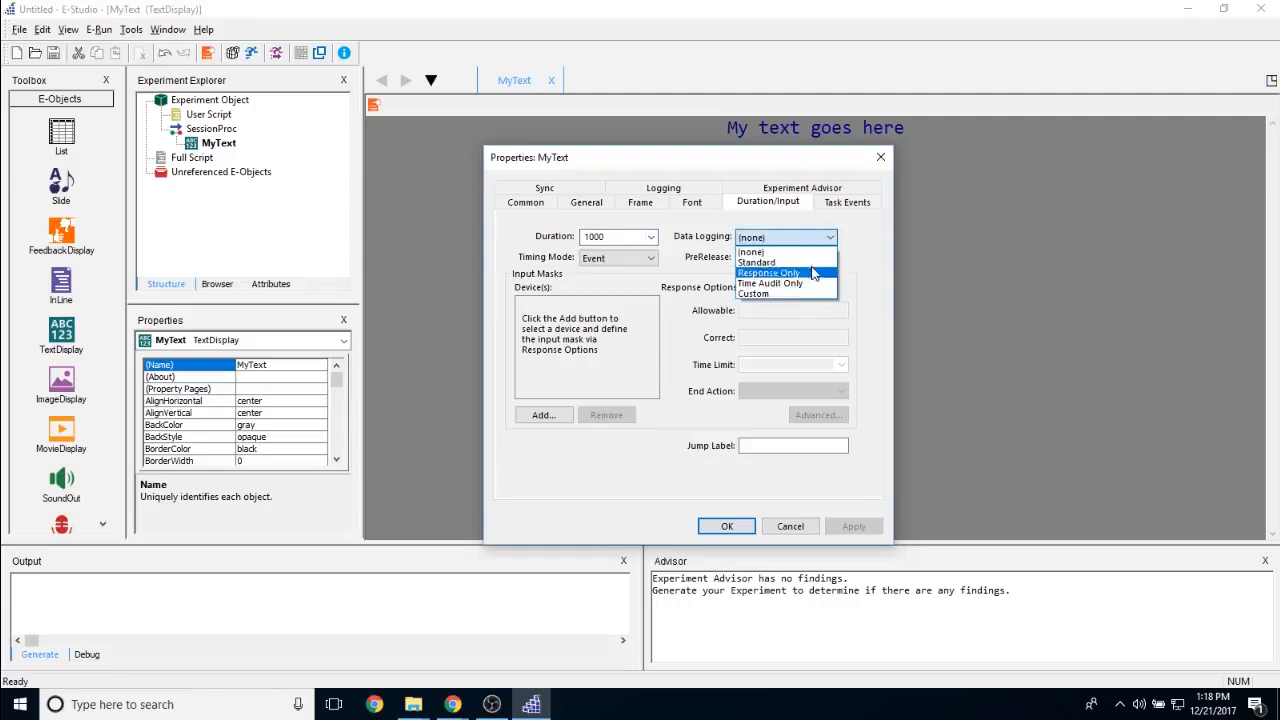
left_click(843, 235)
left_click(651, 260)
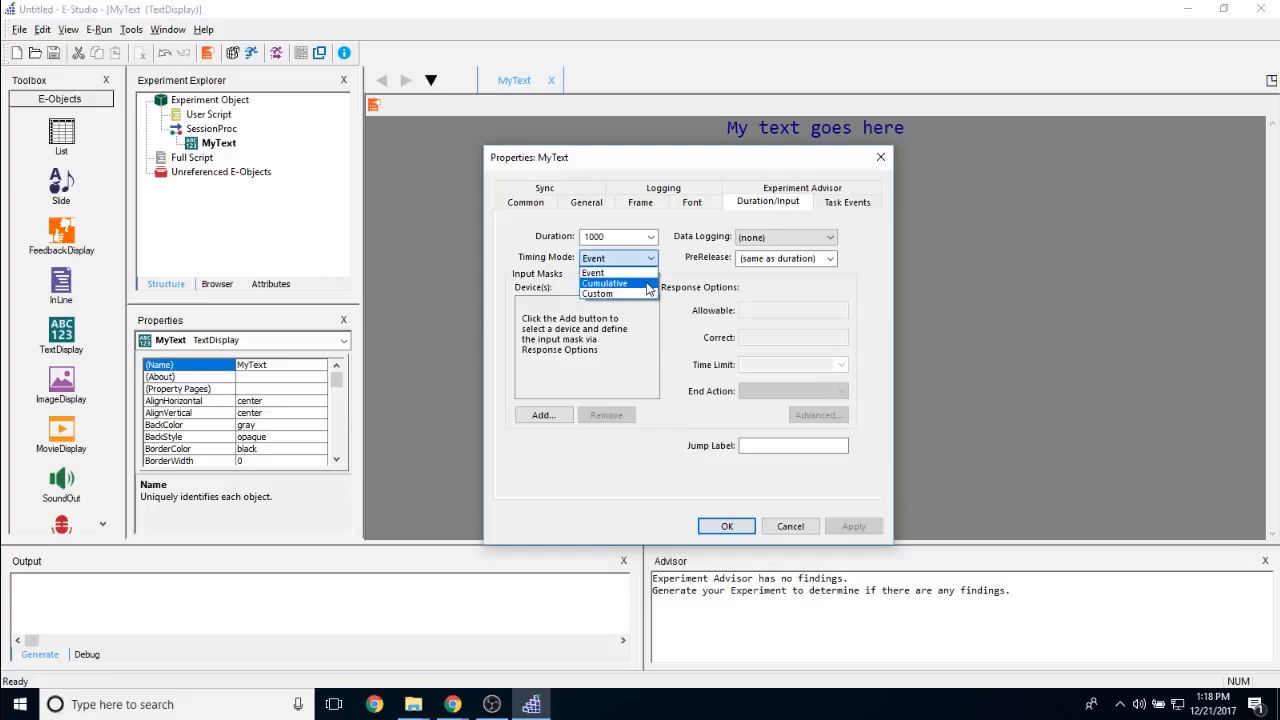
left_click(640, 272)
left_click(831, 259)
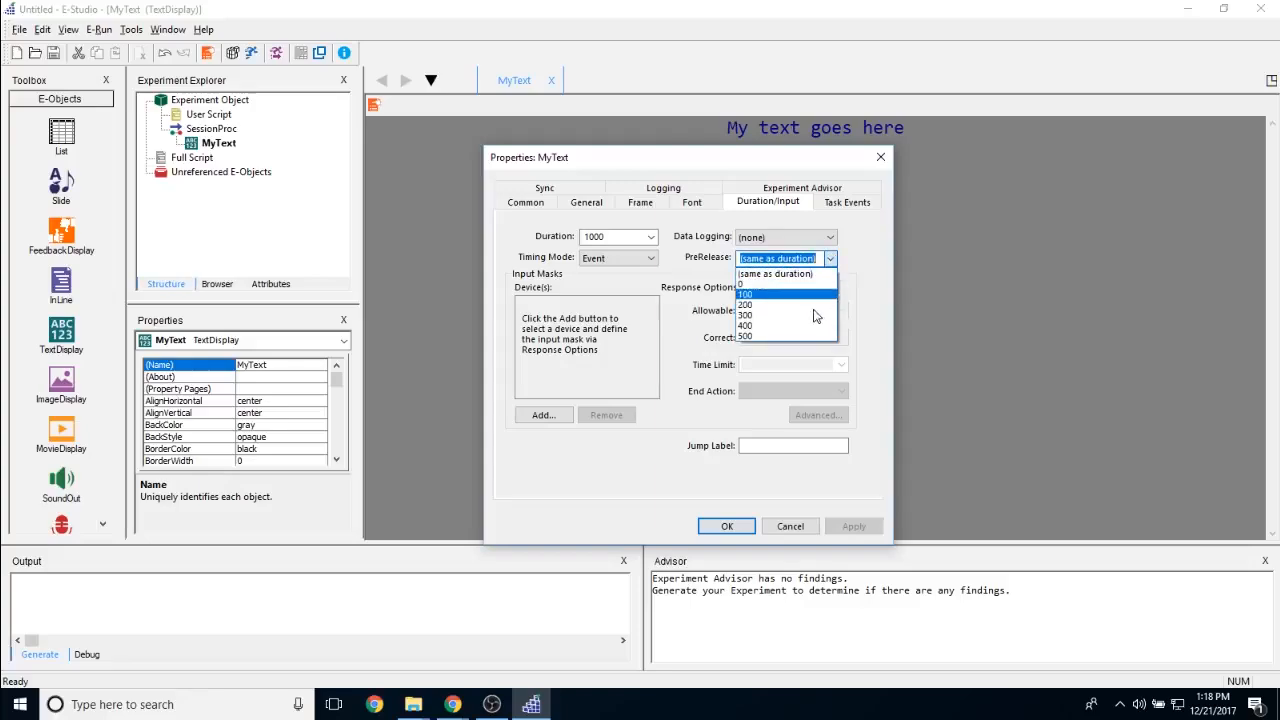
left_click(852, 249)
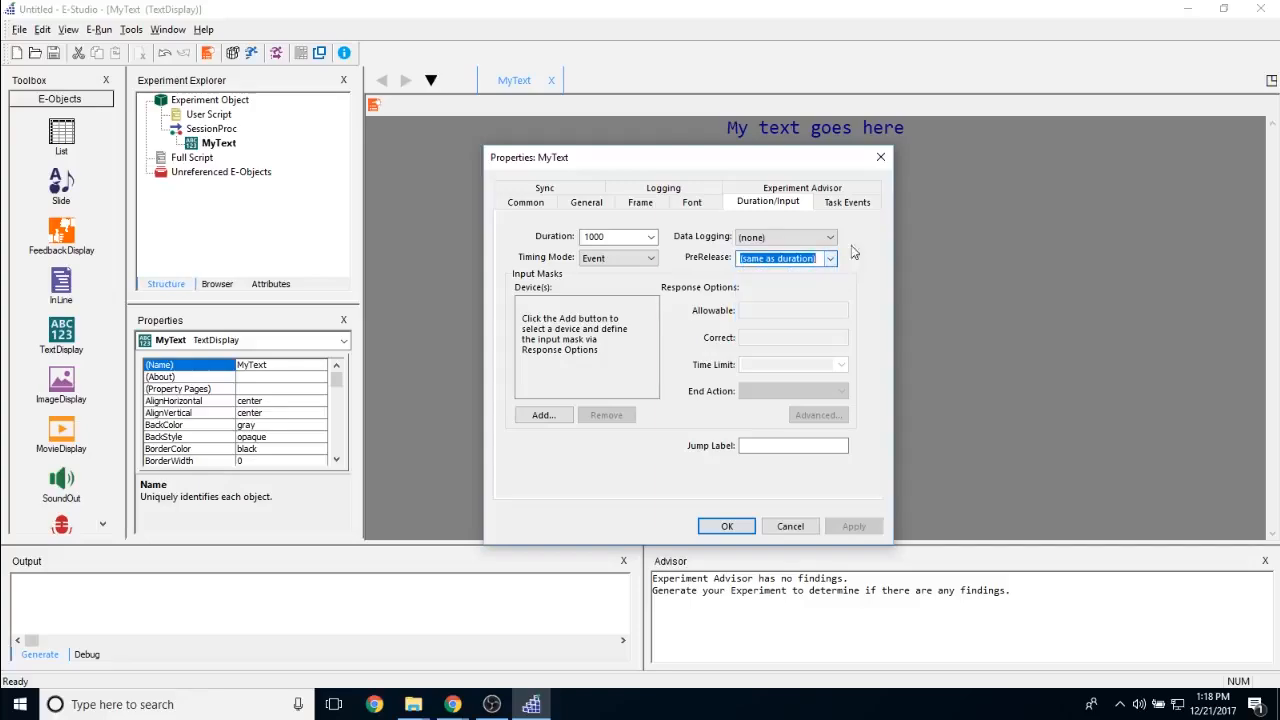
Step: Add a Keyboard input device to the input masks of MyText and select it in the device list
left_click(535, 417)
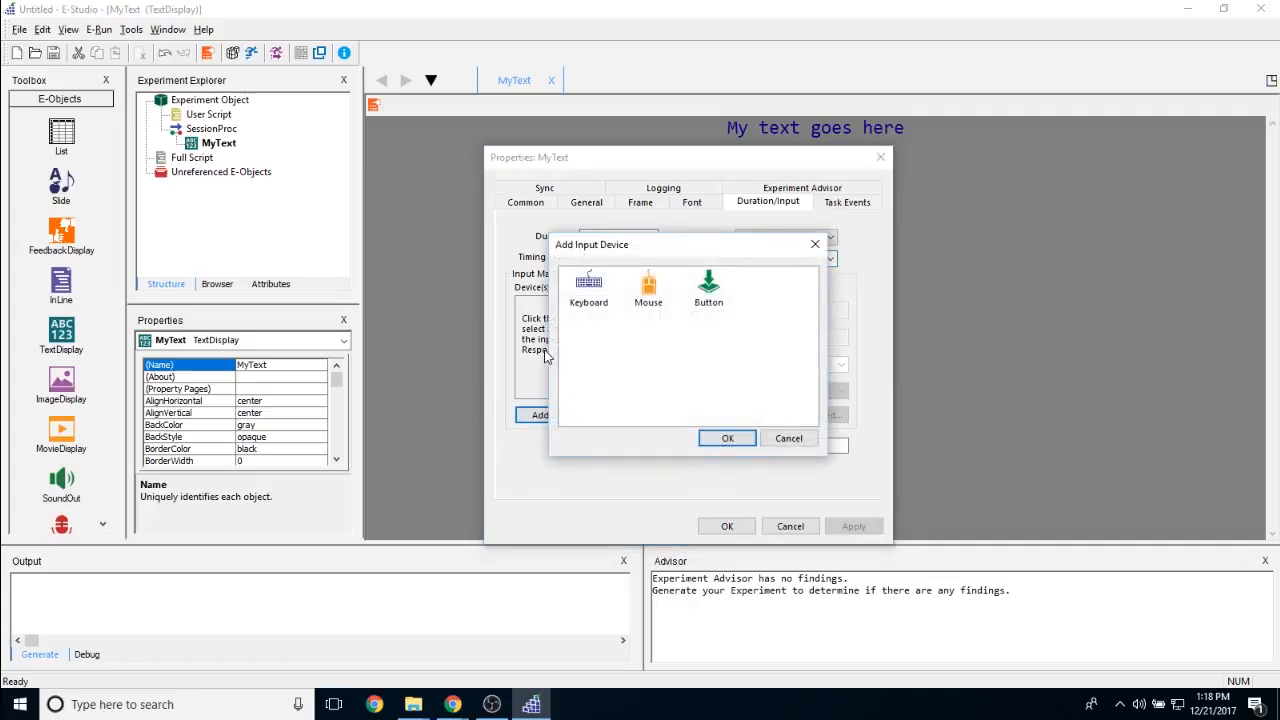
left_click_drag(636, 252, 695, 221)
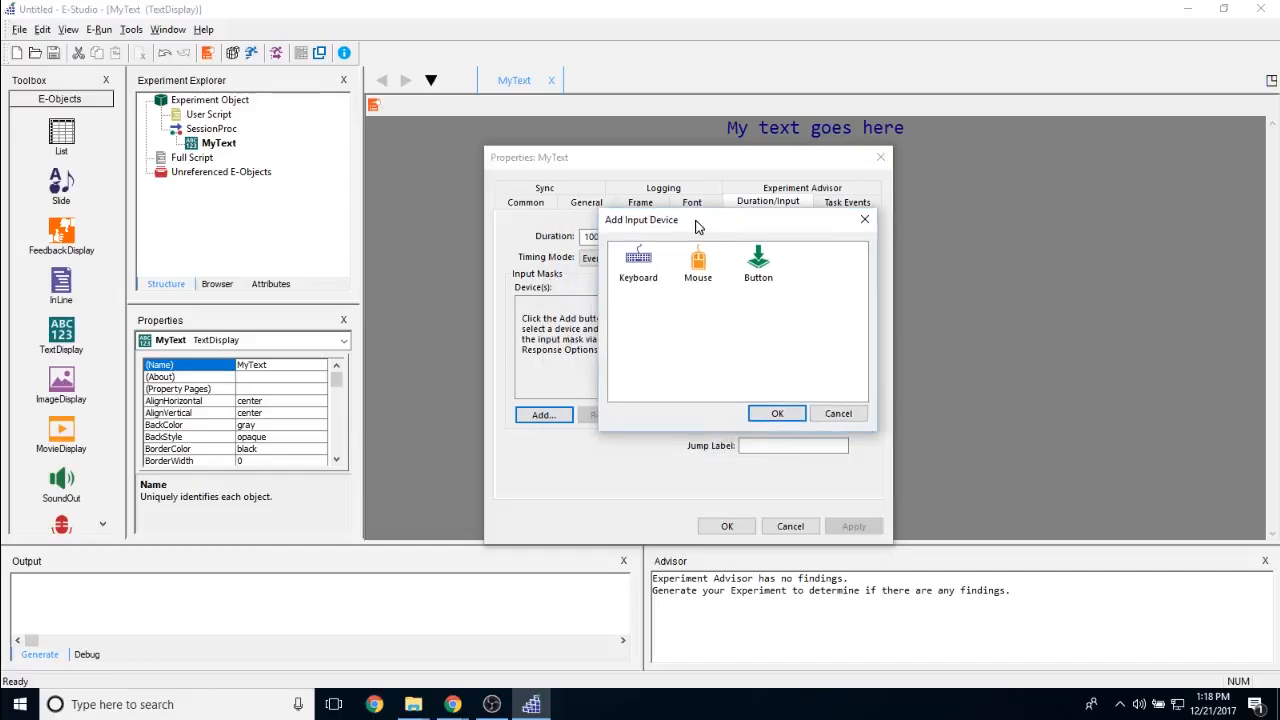
left_click(641, 263)
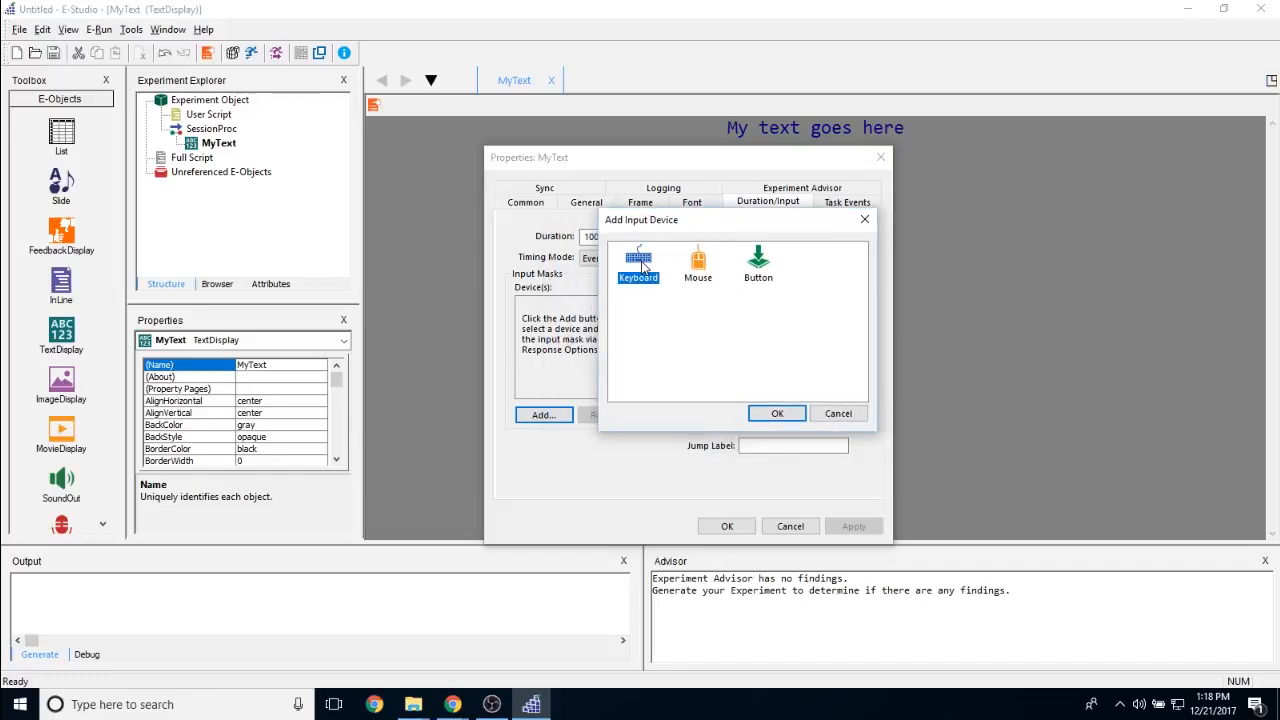
left_click(700, 268)
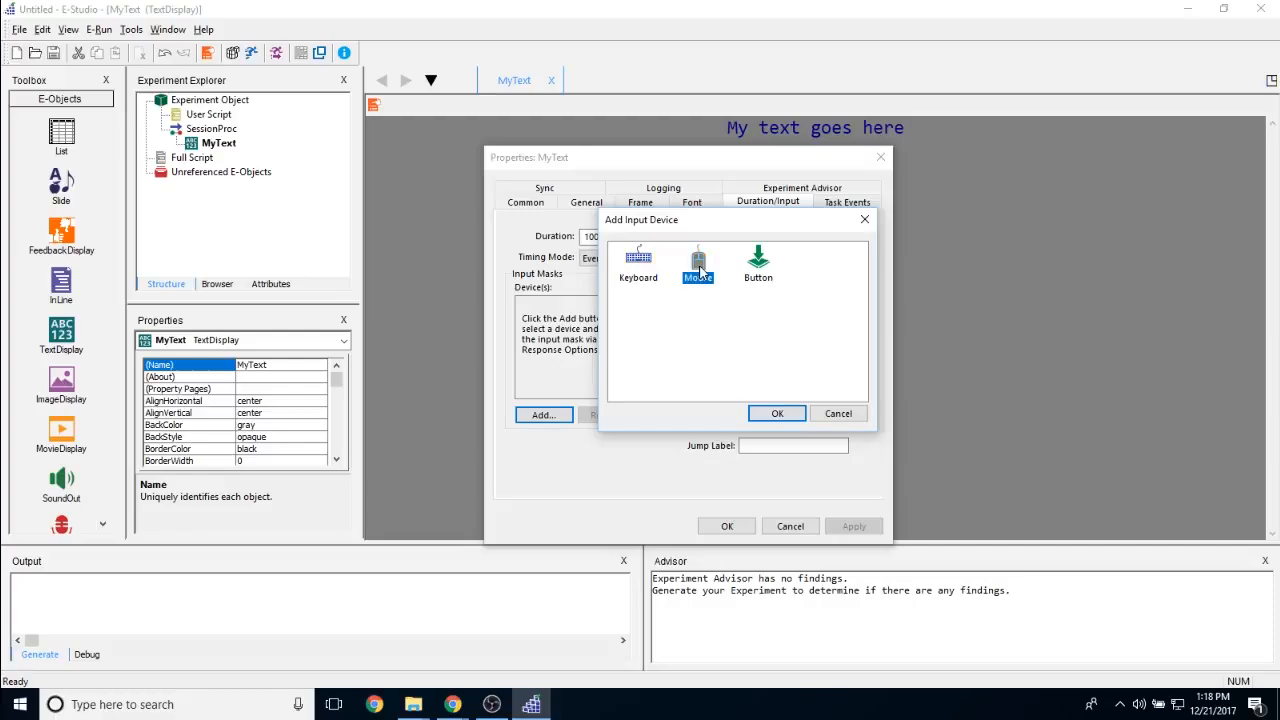
left_click(761, 266)
double_click(655, 270)
left_click(556, 306)
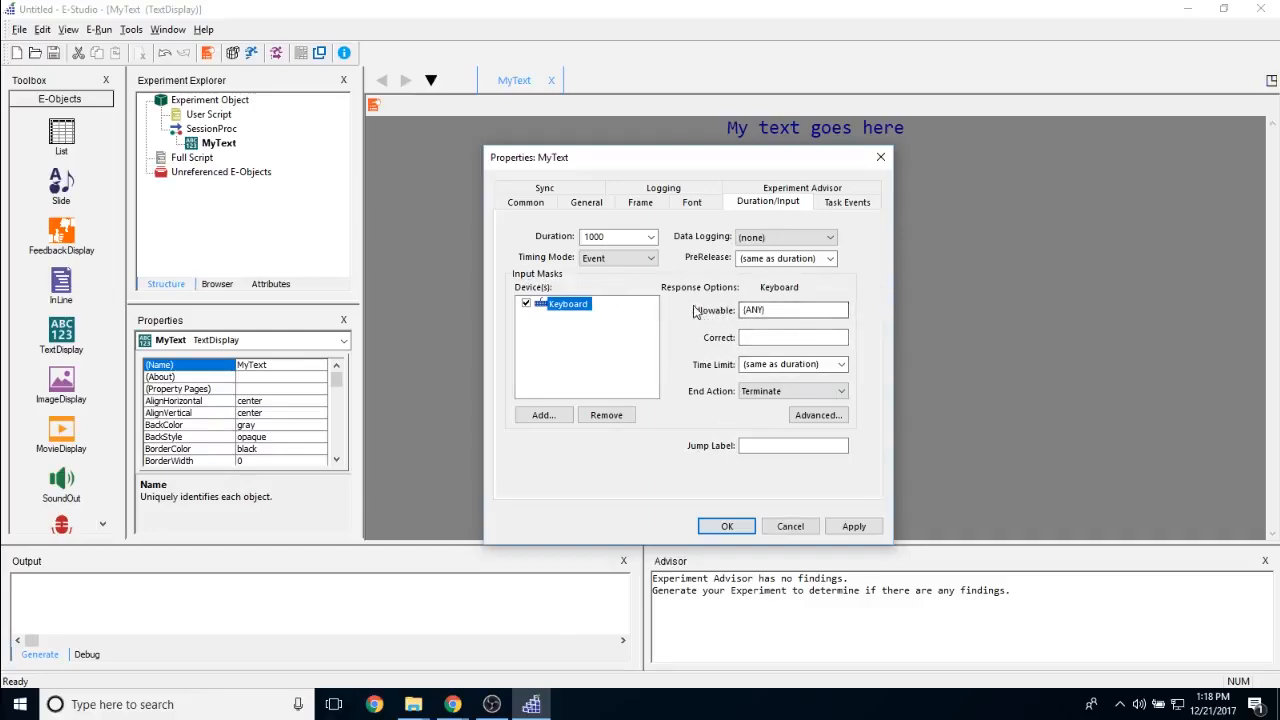
Step: Examine the Keyboard's Allowable, Correct and Time Limit response options and the Duration value, leaving Time Limit at (same as duration)
left_click(804, 311)
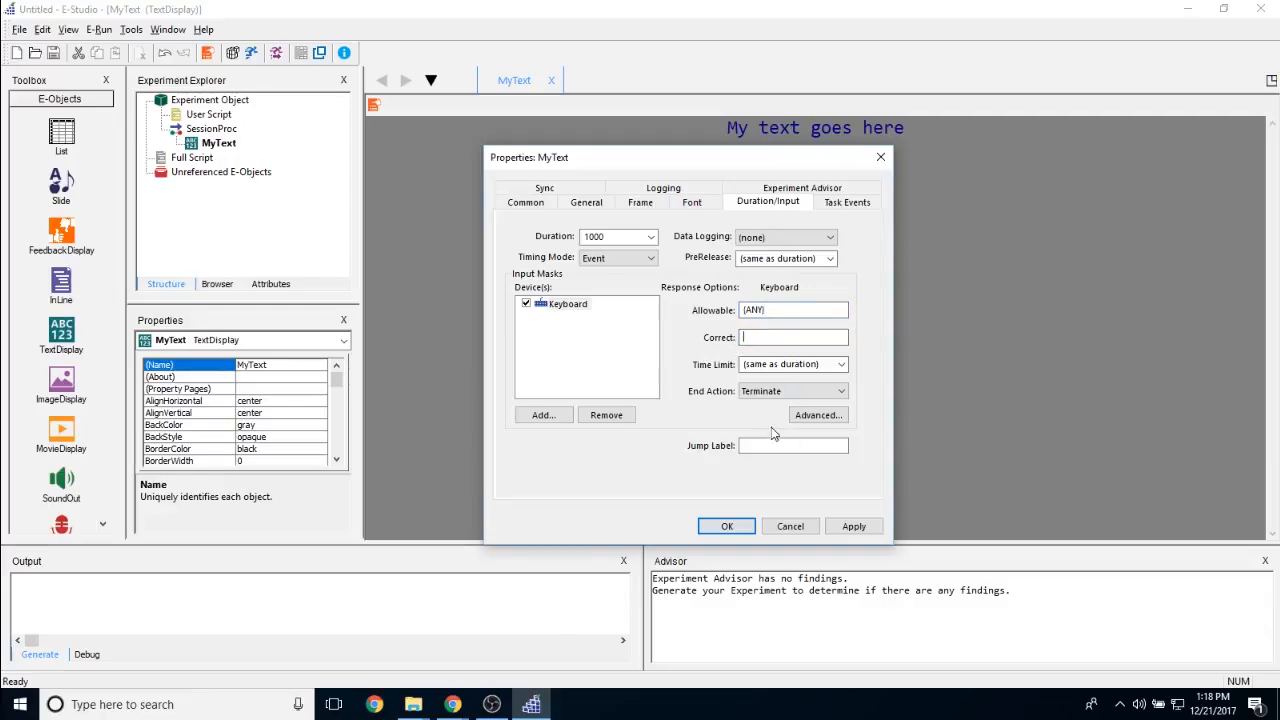
left_click_drag(714, 154, 667, 155)
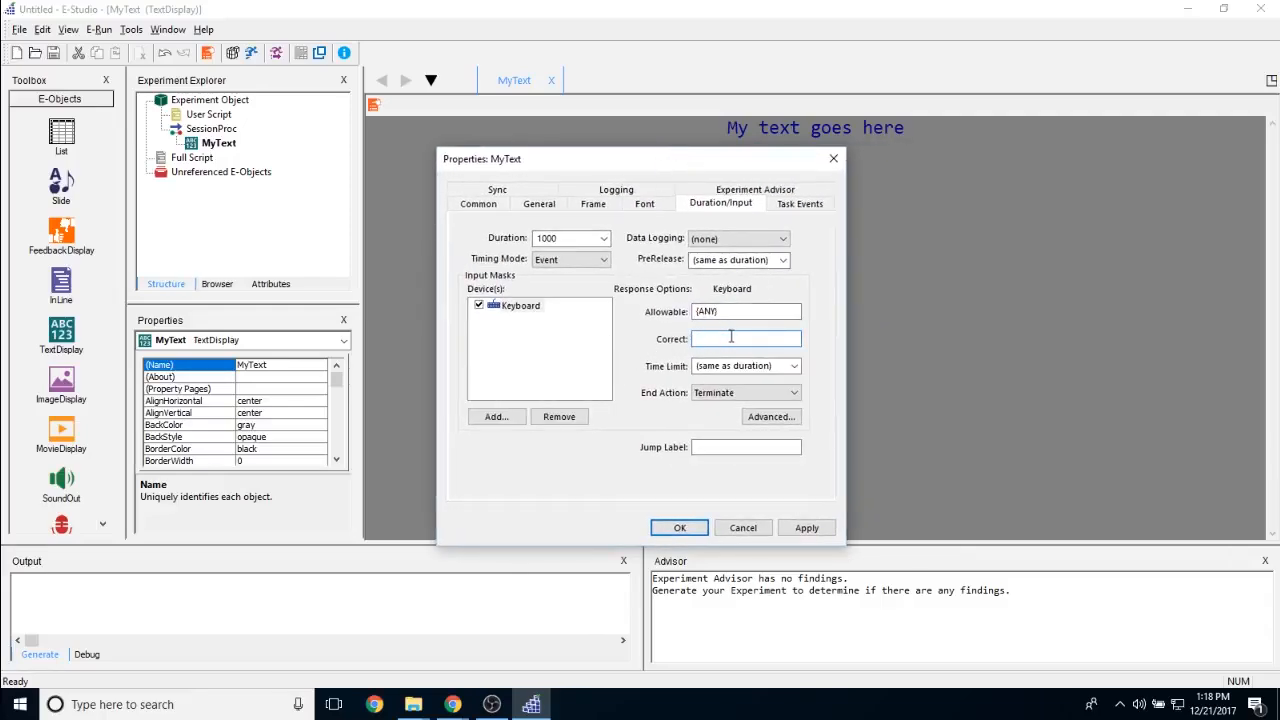
left_click(796, 367)
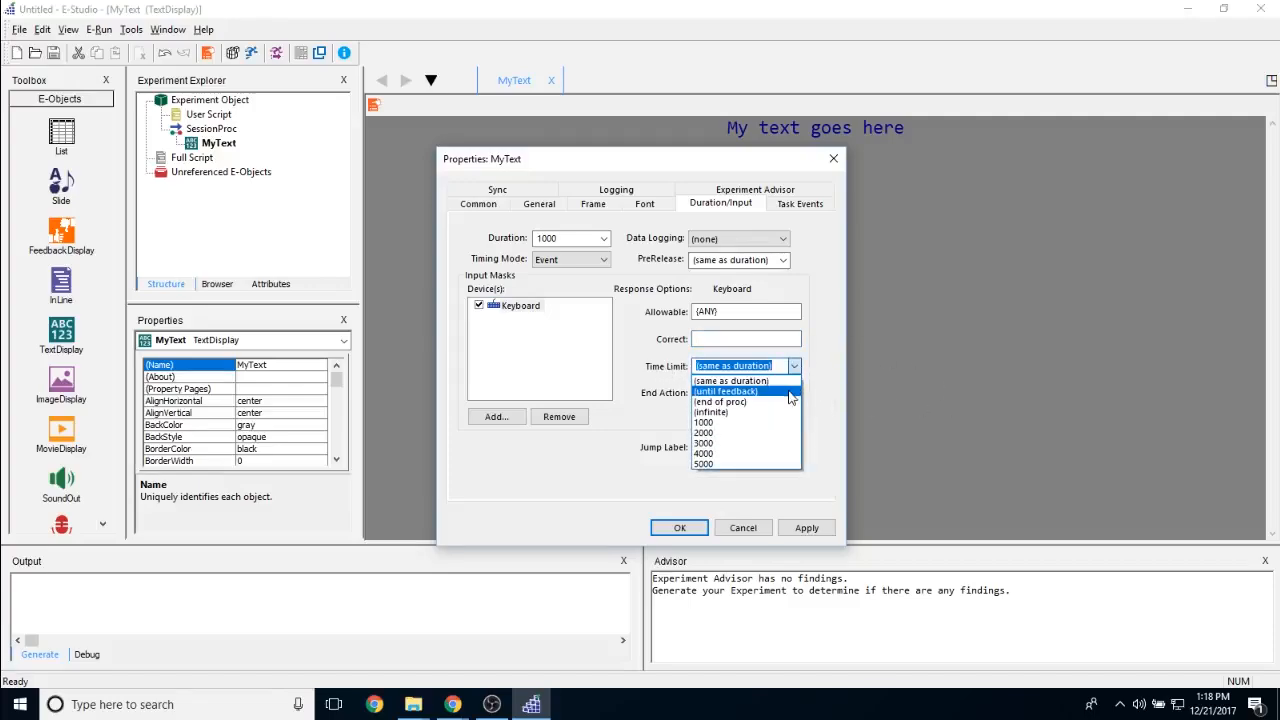
left_click(780, 381)
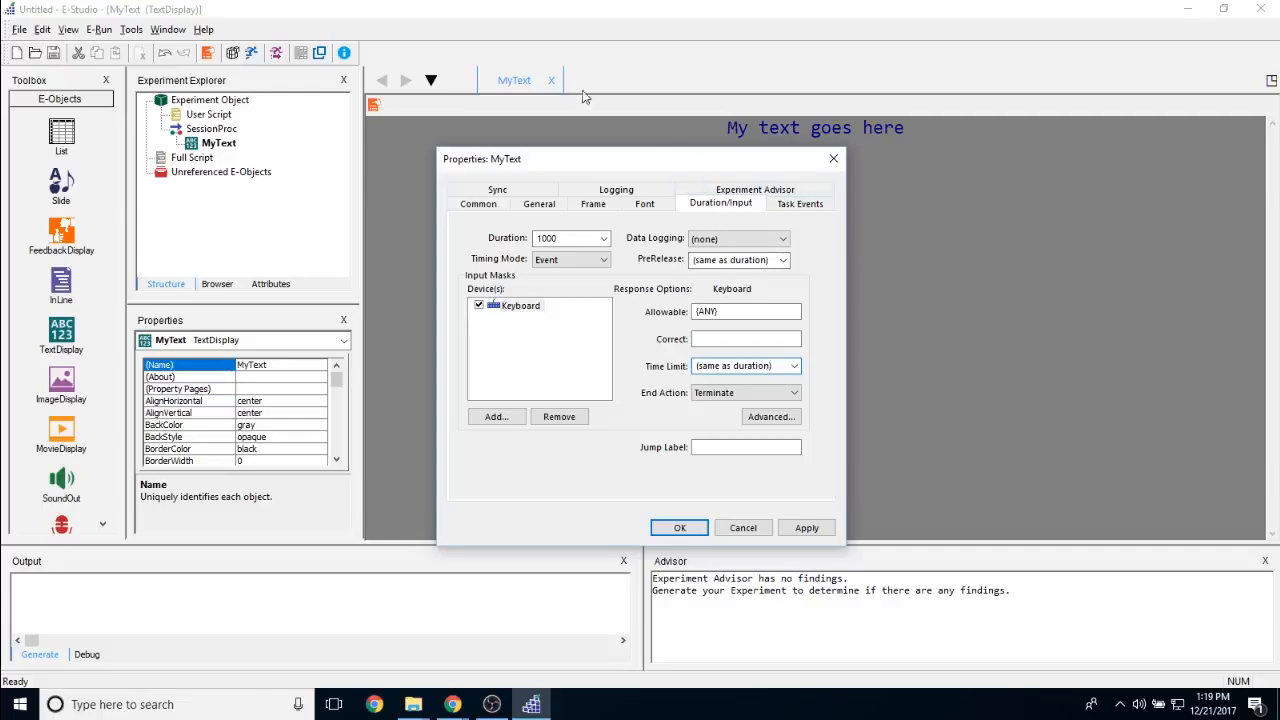
left_click(565, 238)
left_click(572, 238)
Step: Set the Keyboard's response Time Limit to 5000 and keep its End Action at Terminate
left_click(798, 366)
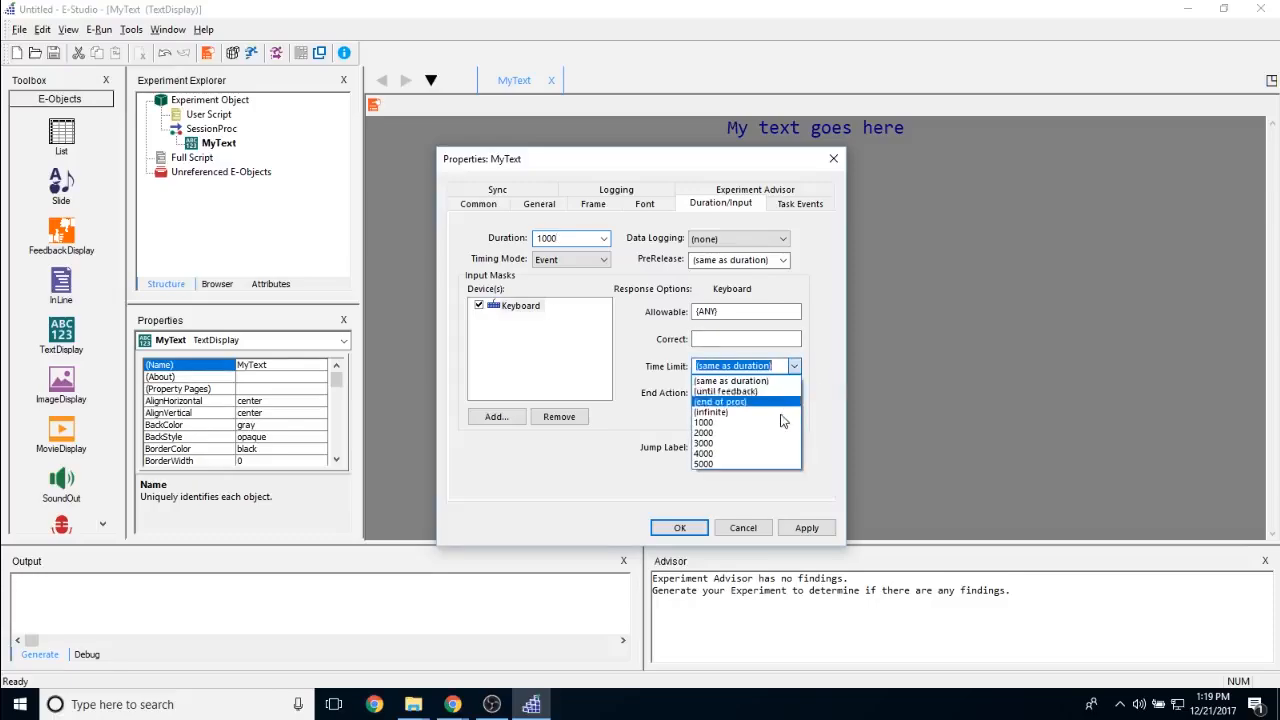
type("5000")
left_click(748, 366)
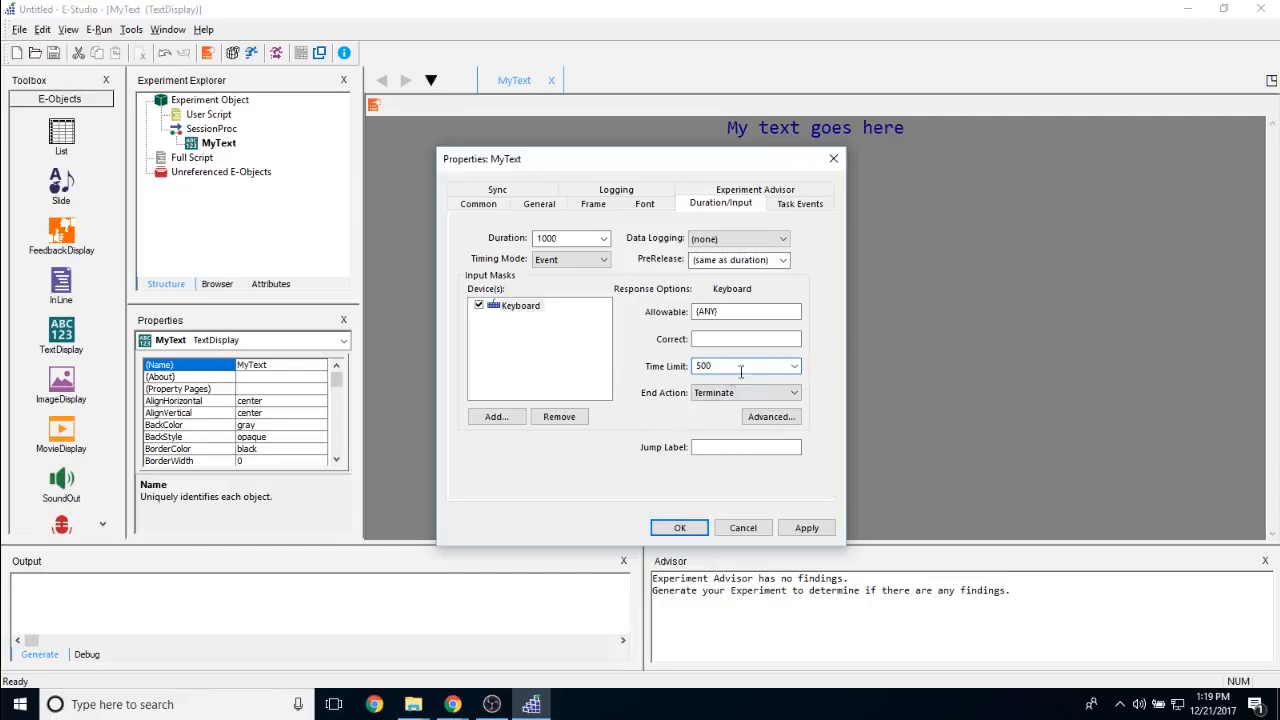
left_click(795, 367)
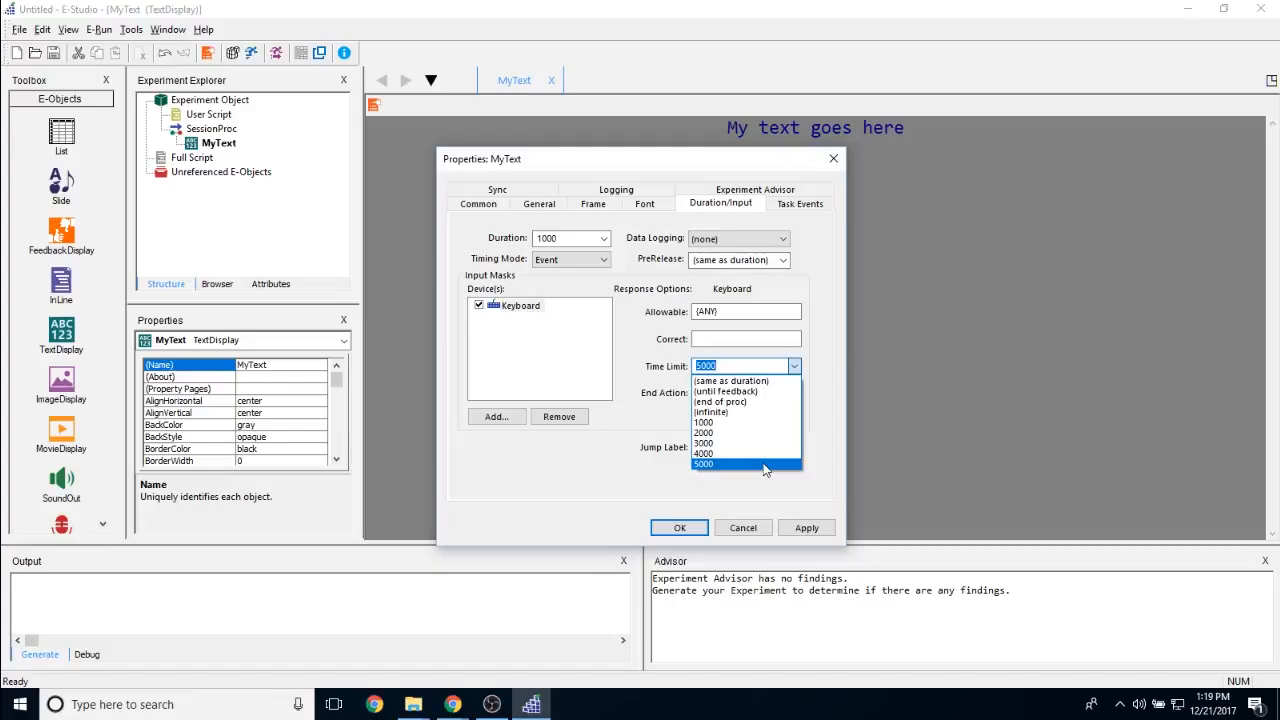
left_click(765, 465)
left_click(763, 369)
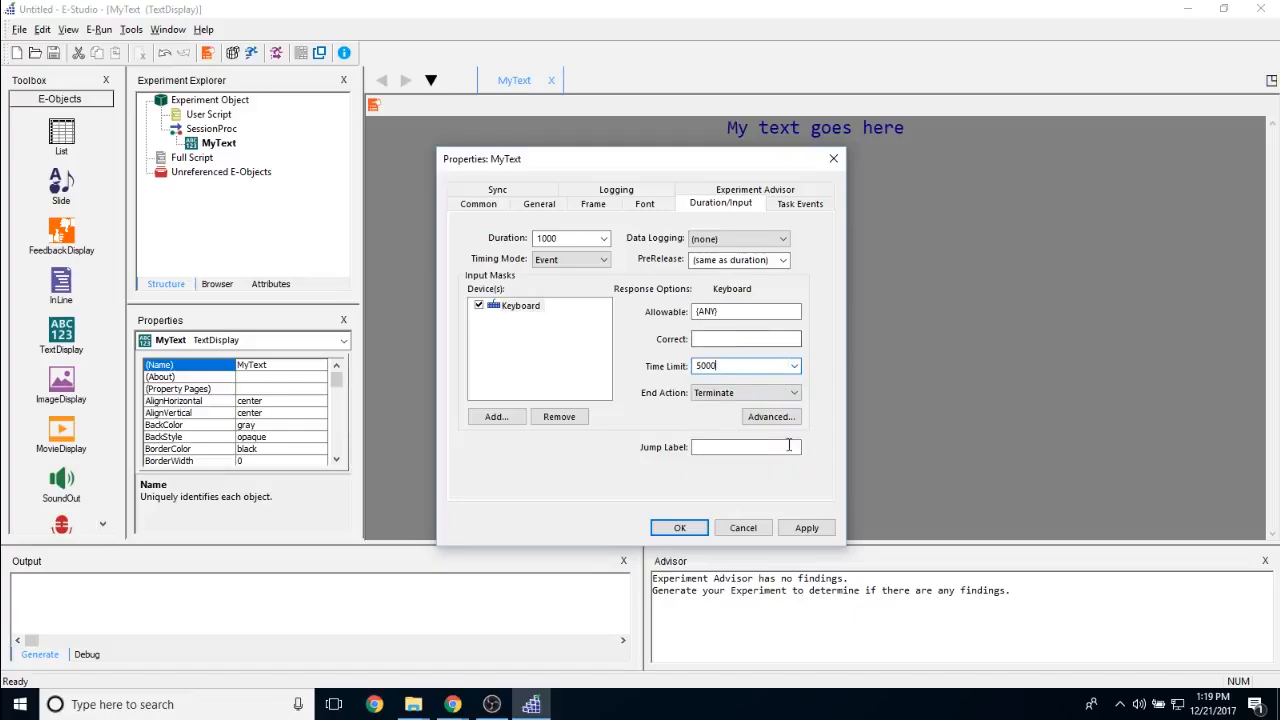
left_click(795, 366)
left_click(794, 366)
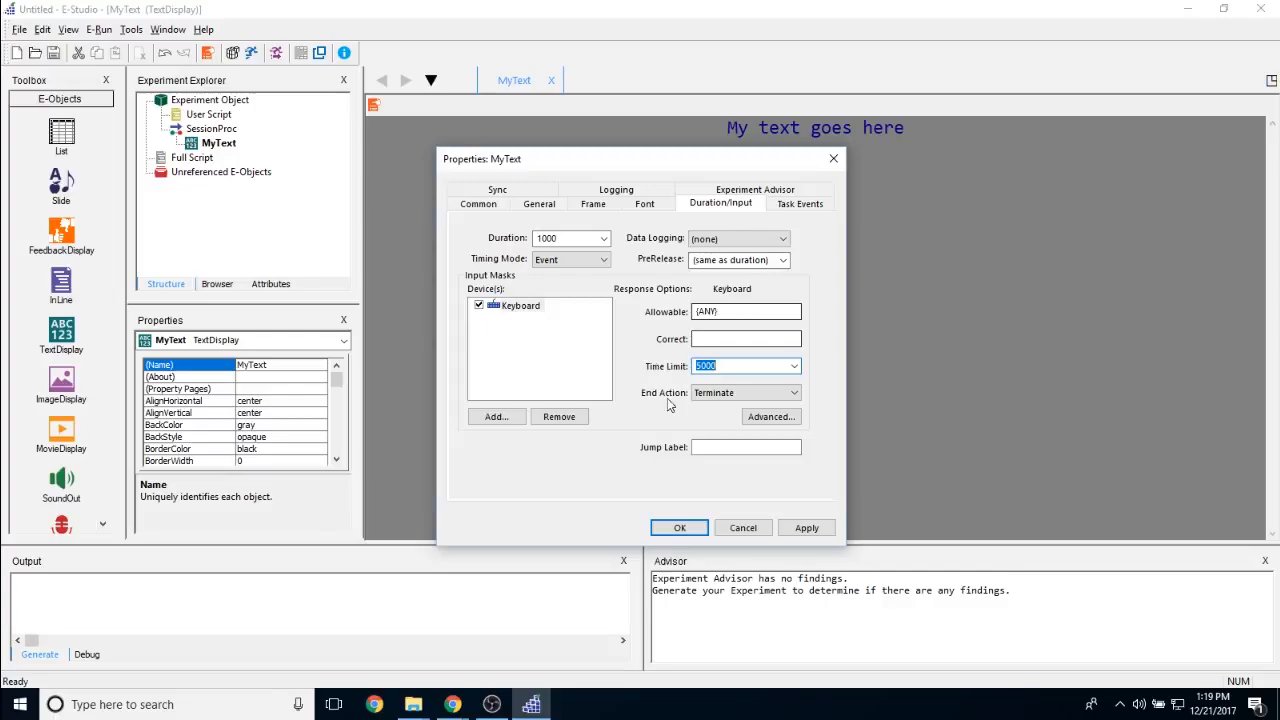
left_click(722, 394)
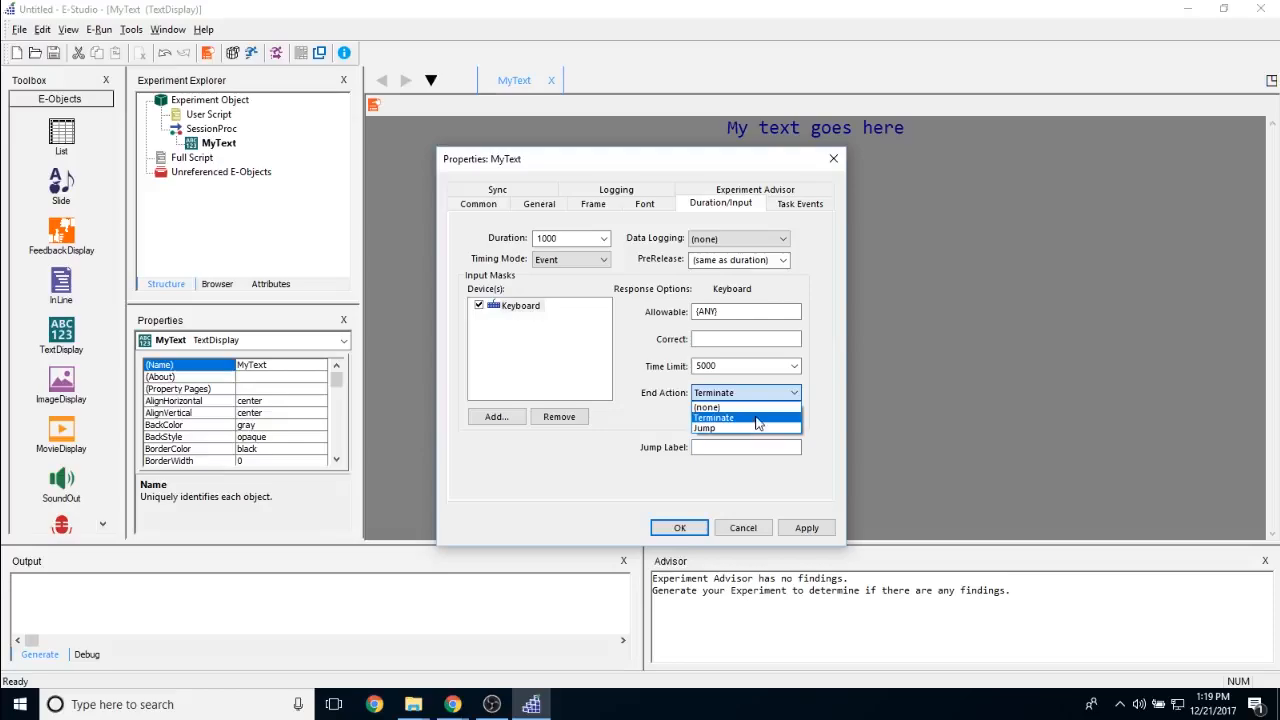
left_click(757, 423)
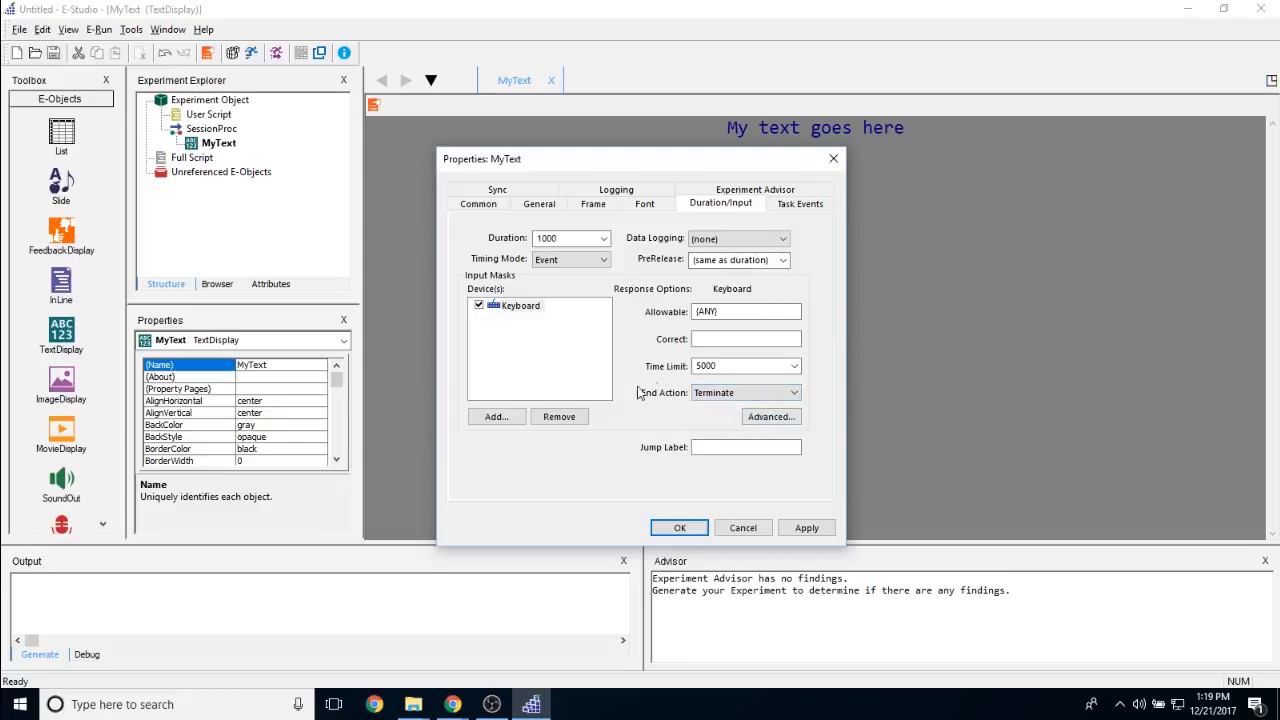
Step: Examine the timing events of MyText that can be added as task events, such as OnsetTime, OffsetTime, StartTime and FinishTime
left_click(810, 212)
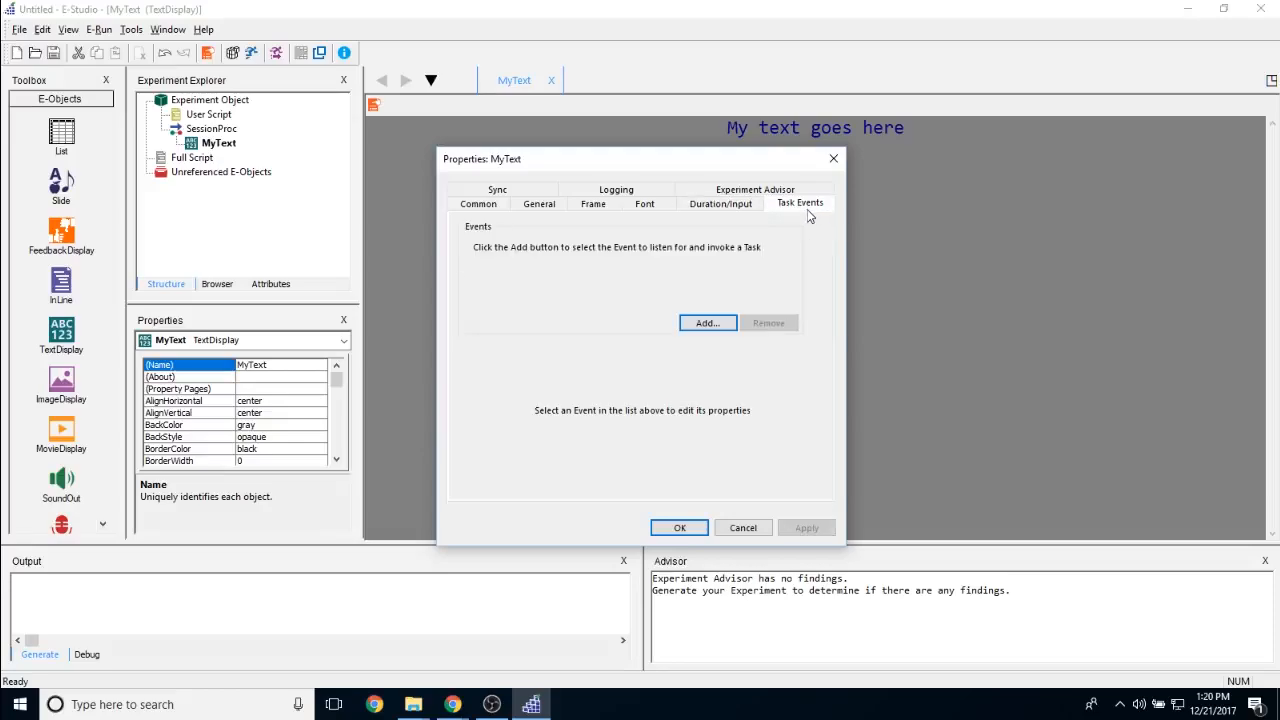
left_click(705, 323)
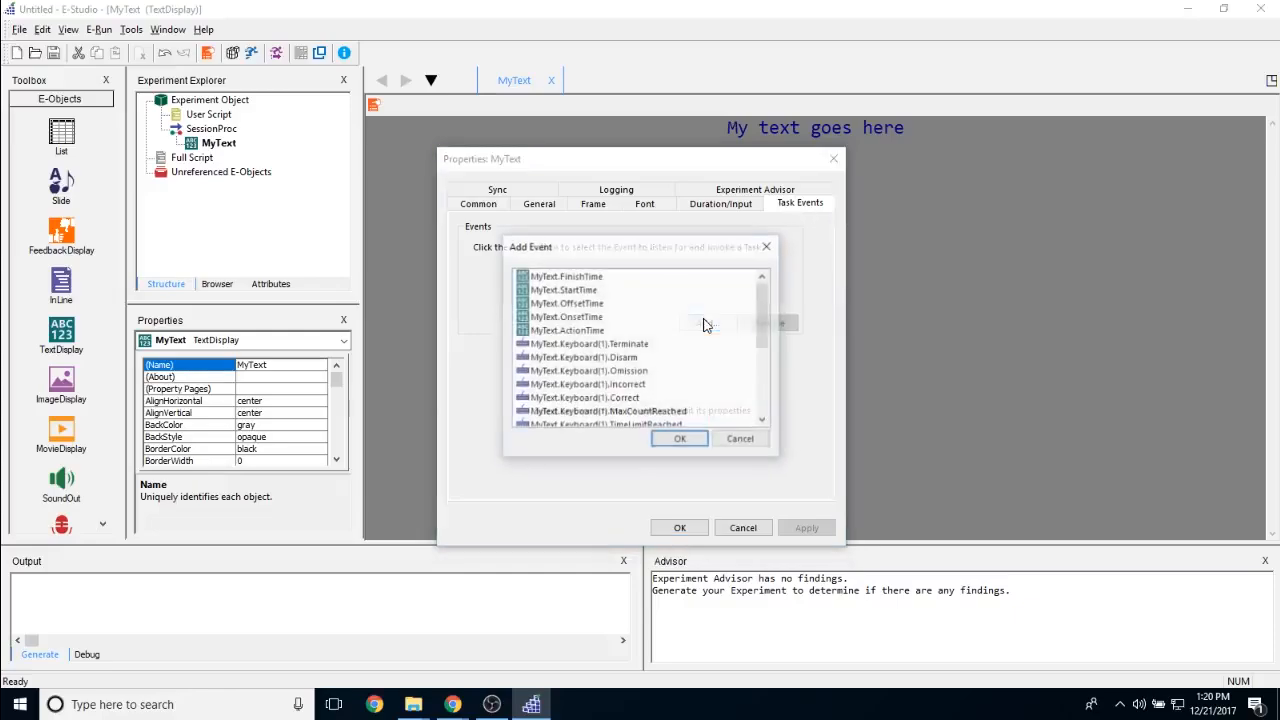
left_click(572, 279)
left_click(572, 291)
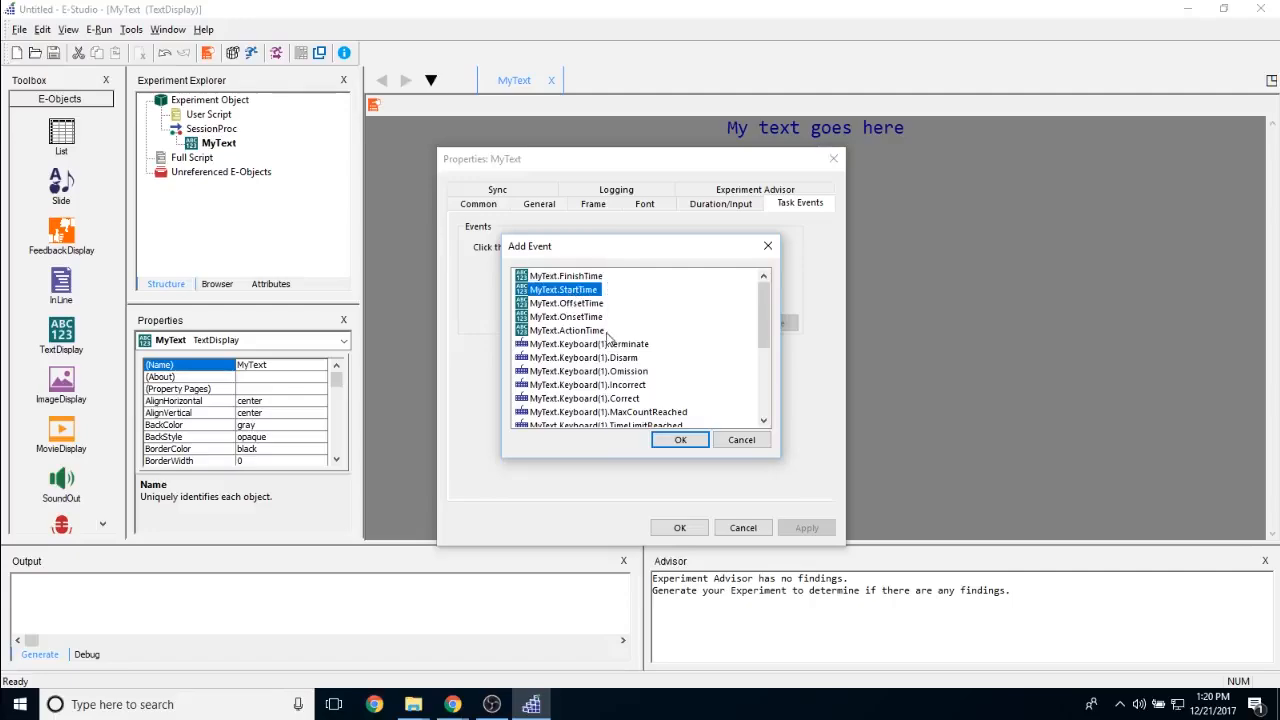
left_click(592, 318)
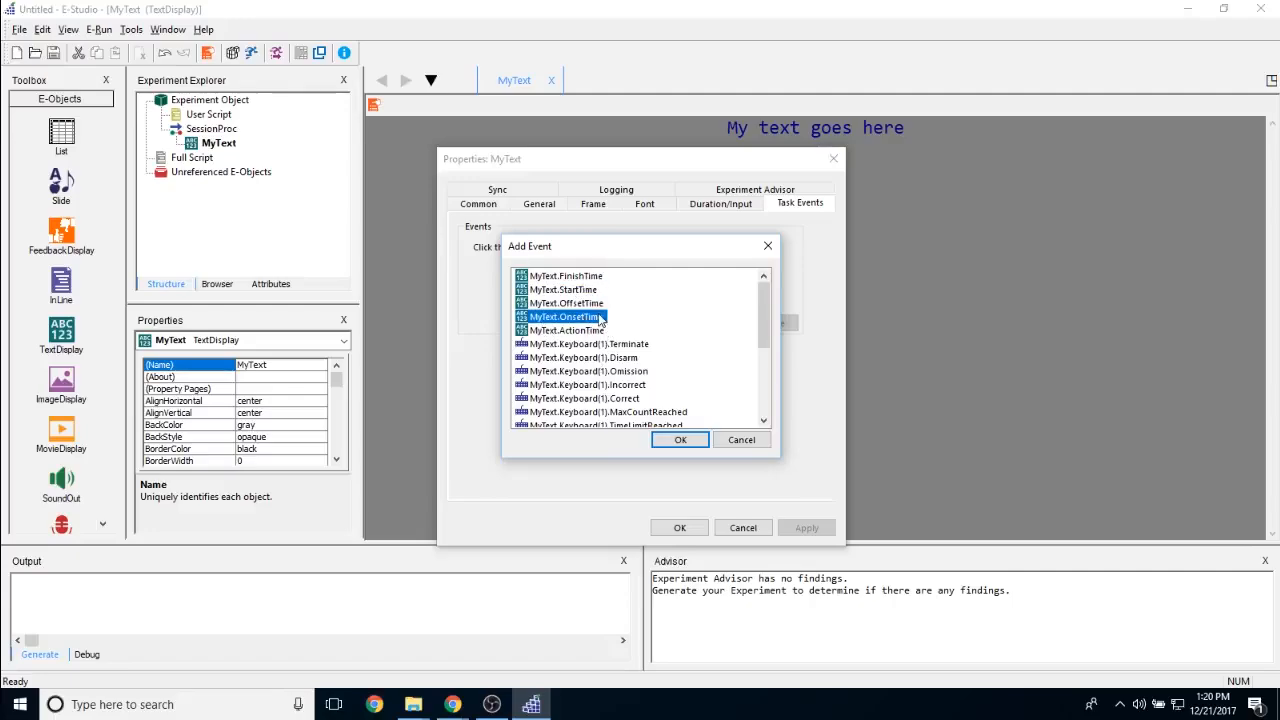
left_click(590, 304)
left_click(578, 291)
left_click(578, 277)
Step: Look through the keyboard, button and mouse events and add MyText.ActionTime as a task event
left_click(595, 331)
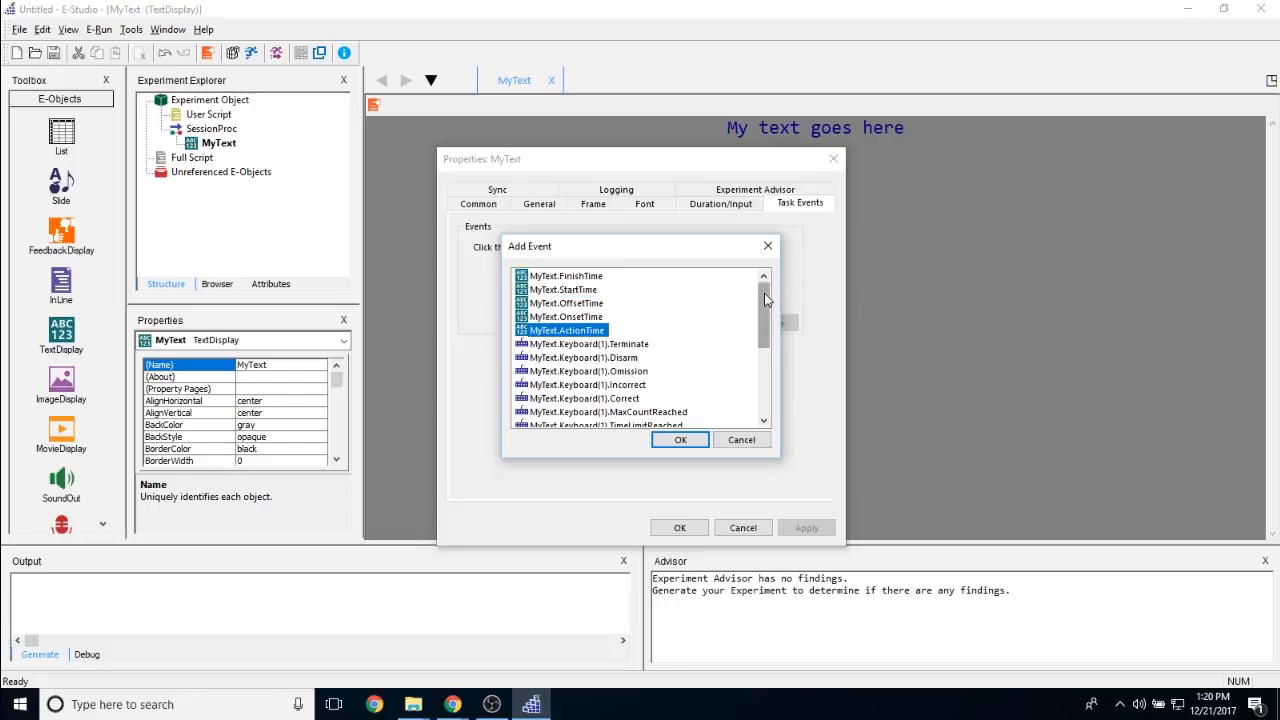
left_click_drag(764, 293, 764, 306)
scroll(770, 313, "down", 1)
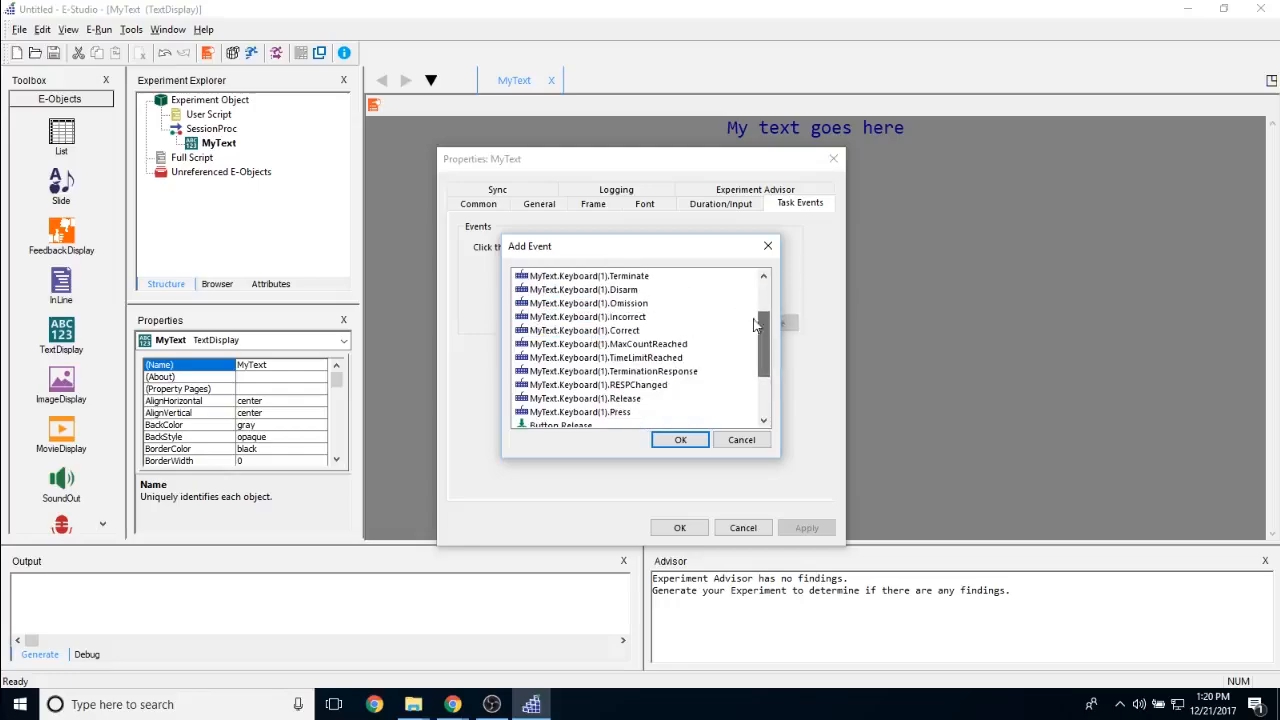
left_click_drag(767, 323, 762, 365)
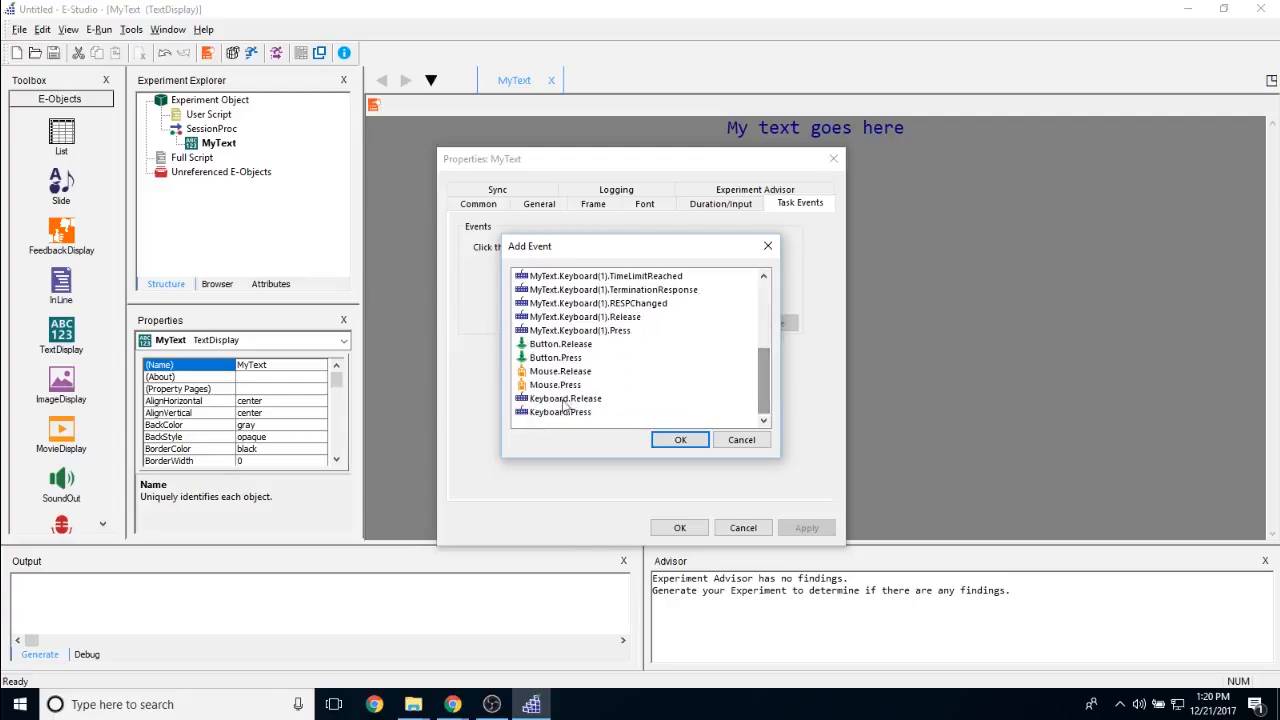
scroll(766, 371, "up", 4)
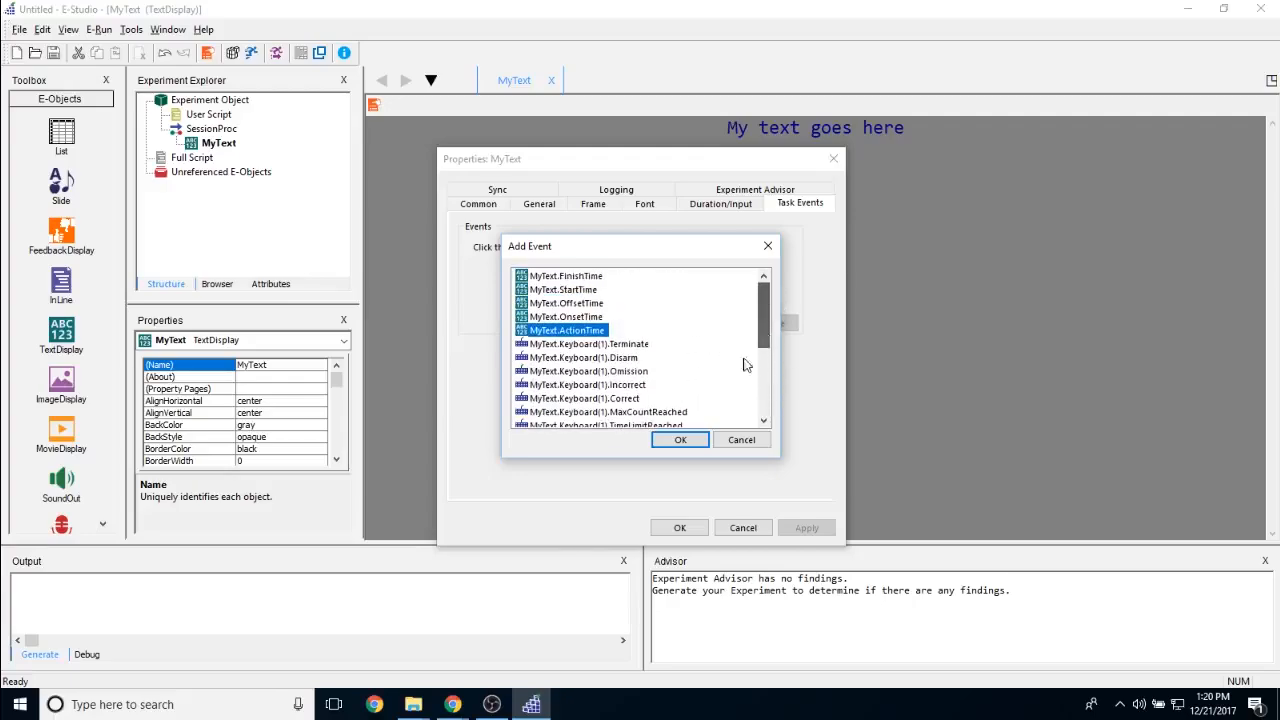
left_click(680, 440)
Step: Remove the MyText.ActionTime event from the task events of MyText
left_click(736, 188)
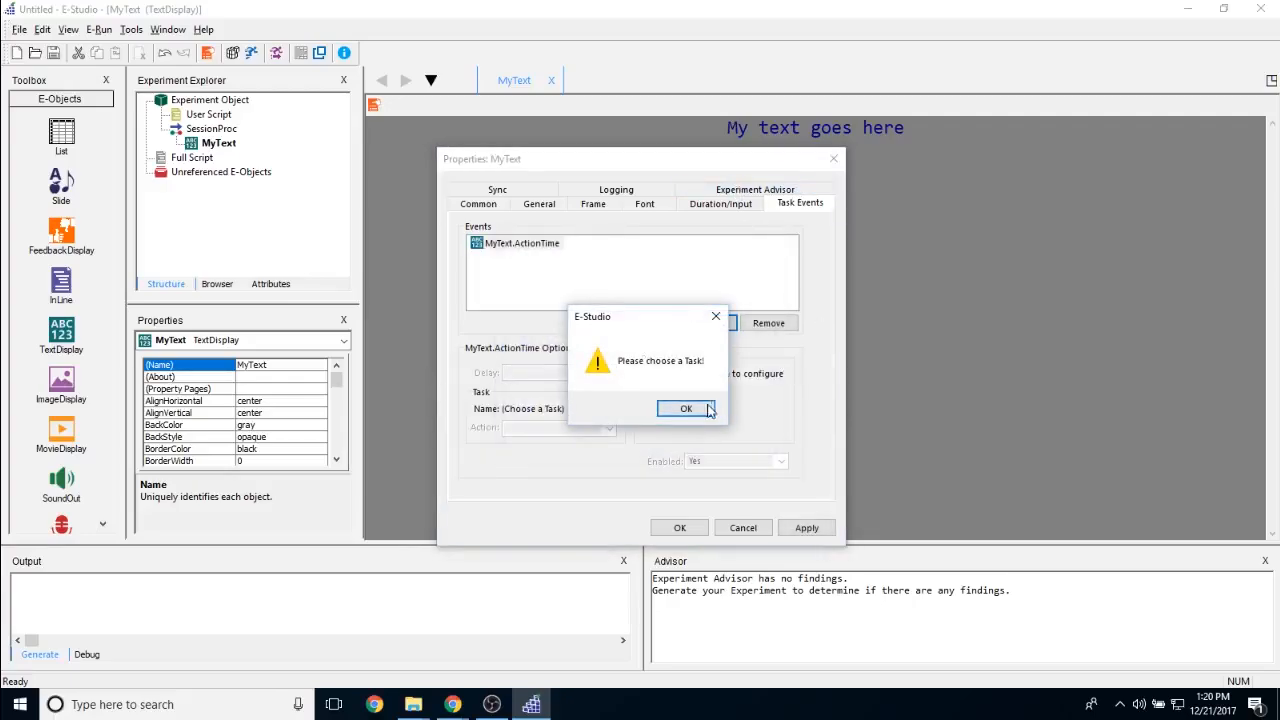
left_click(709, 410)
left_click(769, 323)
Step: Examine the Experiment Advisor report stats, the loggable properties and the onset and offset sync settings of MyText
left_click(802, 190)
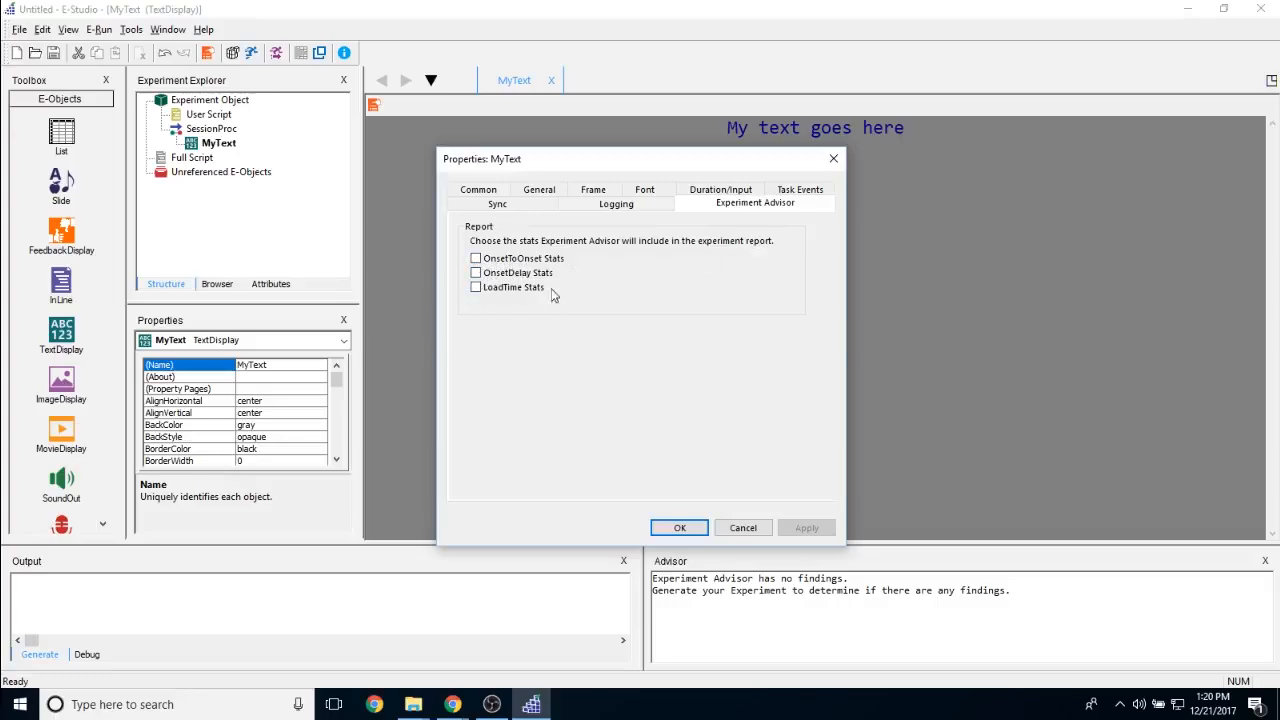
left_click(614, 206)
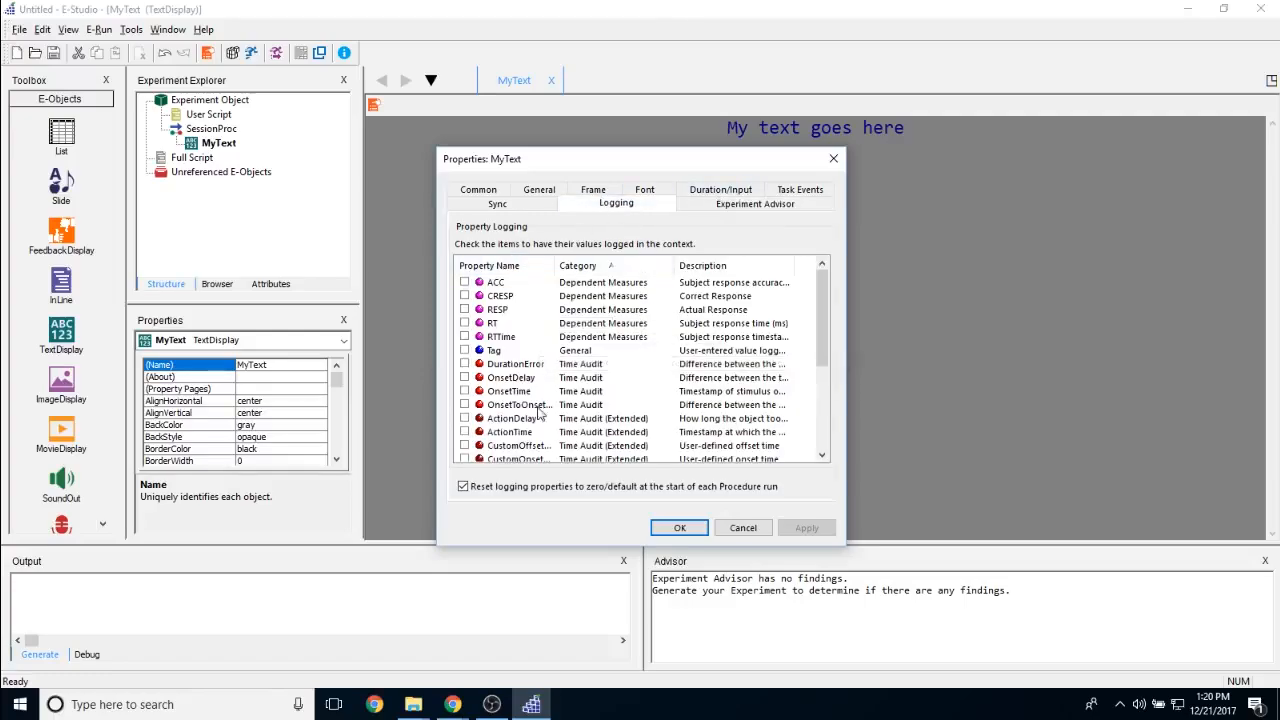
left_click(525, 208)
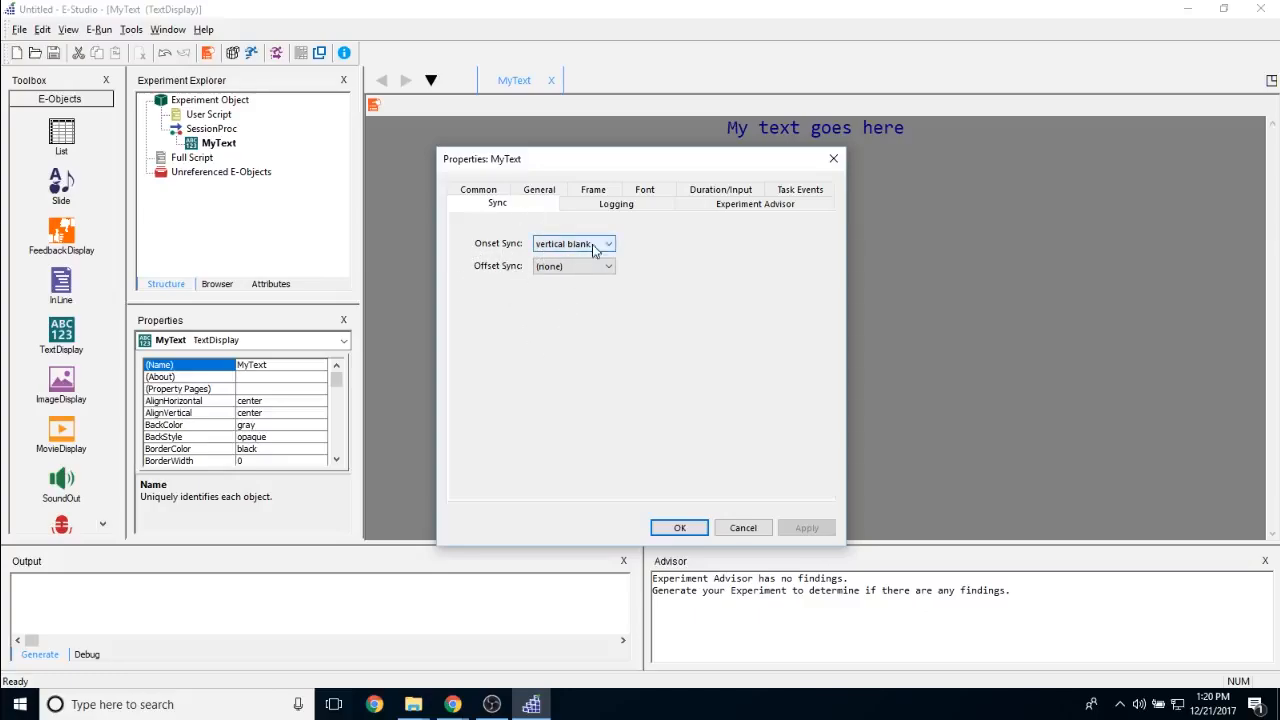
Step: Examine the common properties of MyText, including its Name, Tag, Notes and script generation settings
left_click(479, 190)
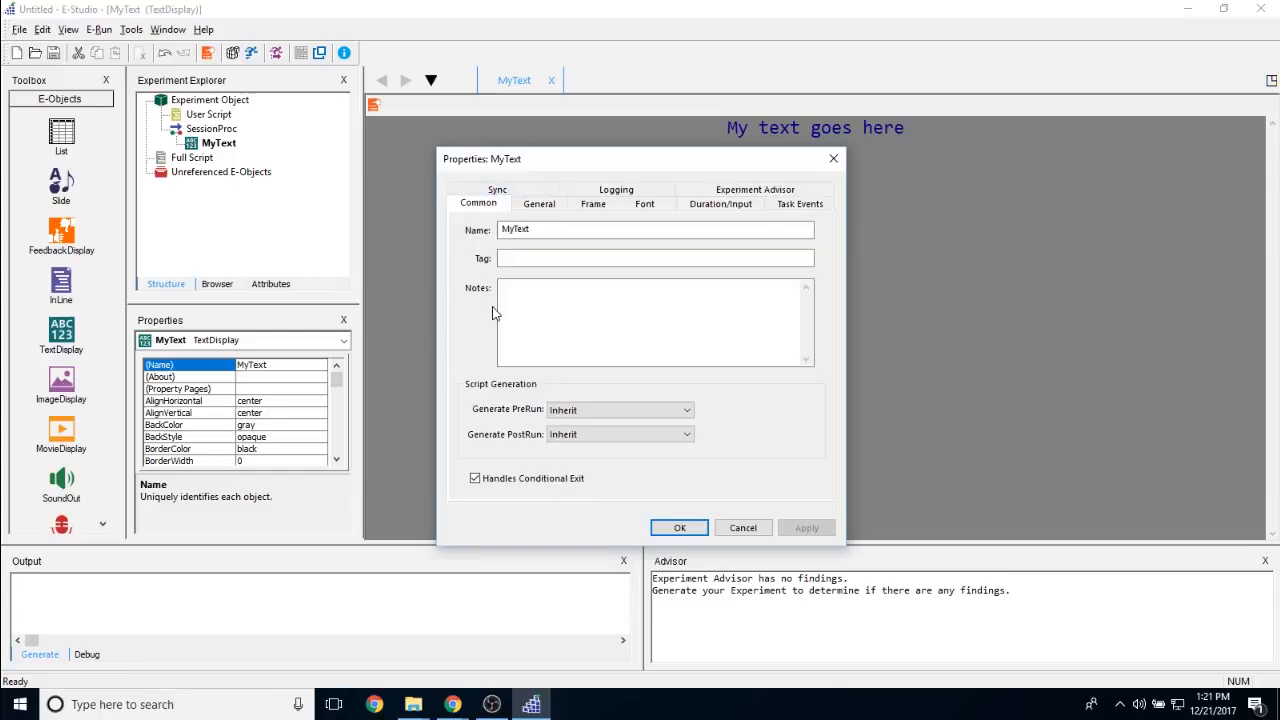
double_click(596, 232)
left_click(575, 258)
left_click(587, 335)
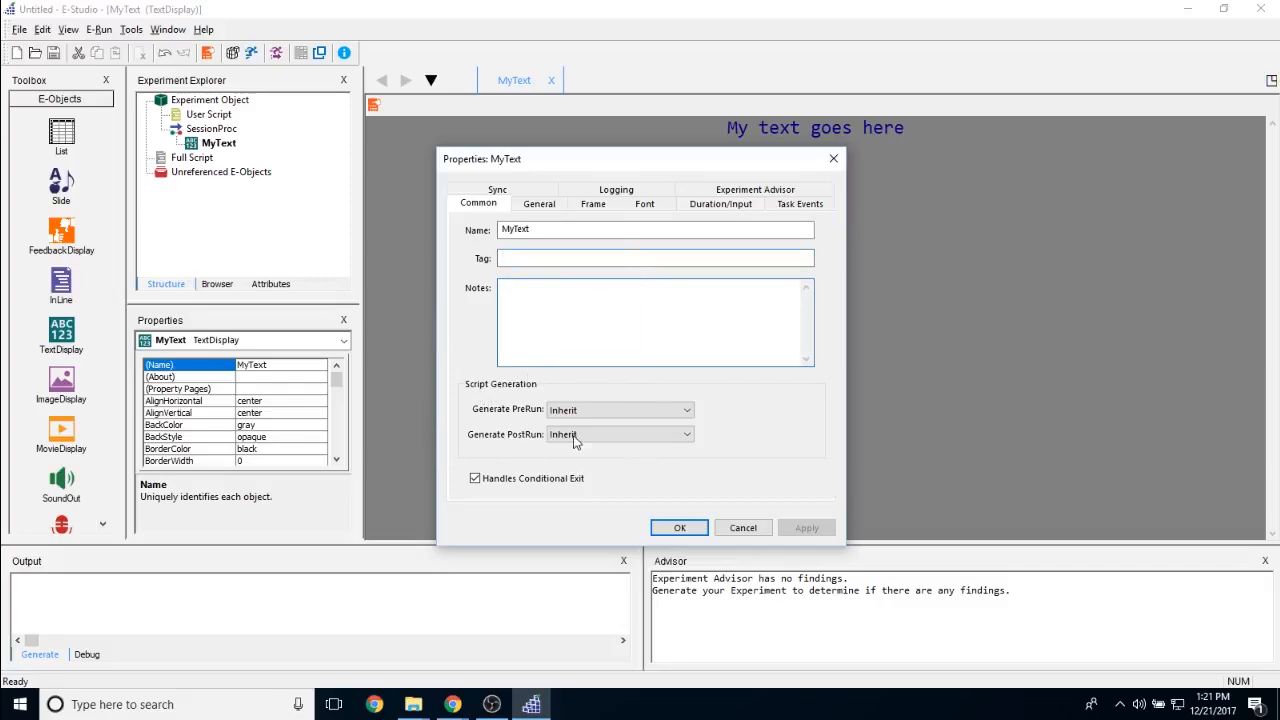
Step: Try TopOfProcedure as the Generate PreRun setting of MyText
left_click(625, 410)
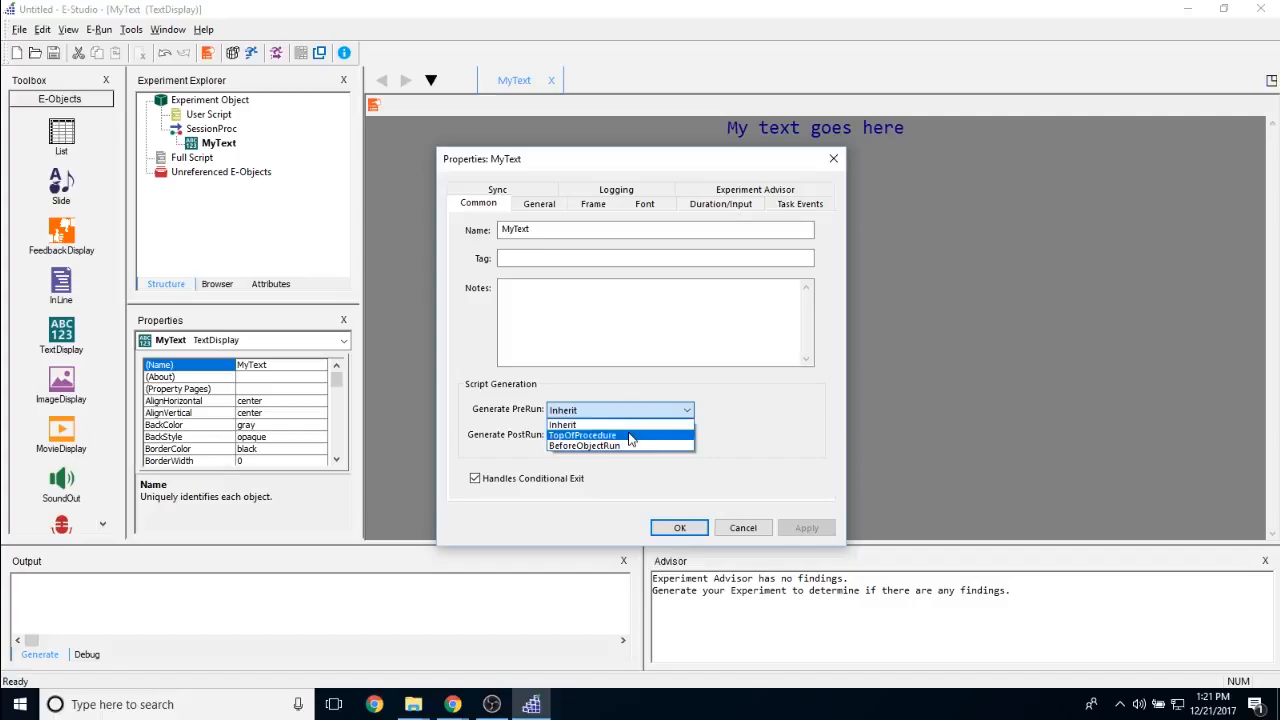
left_click(629, 436)
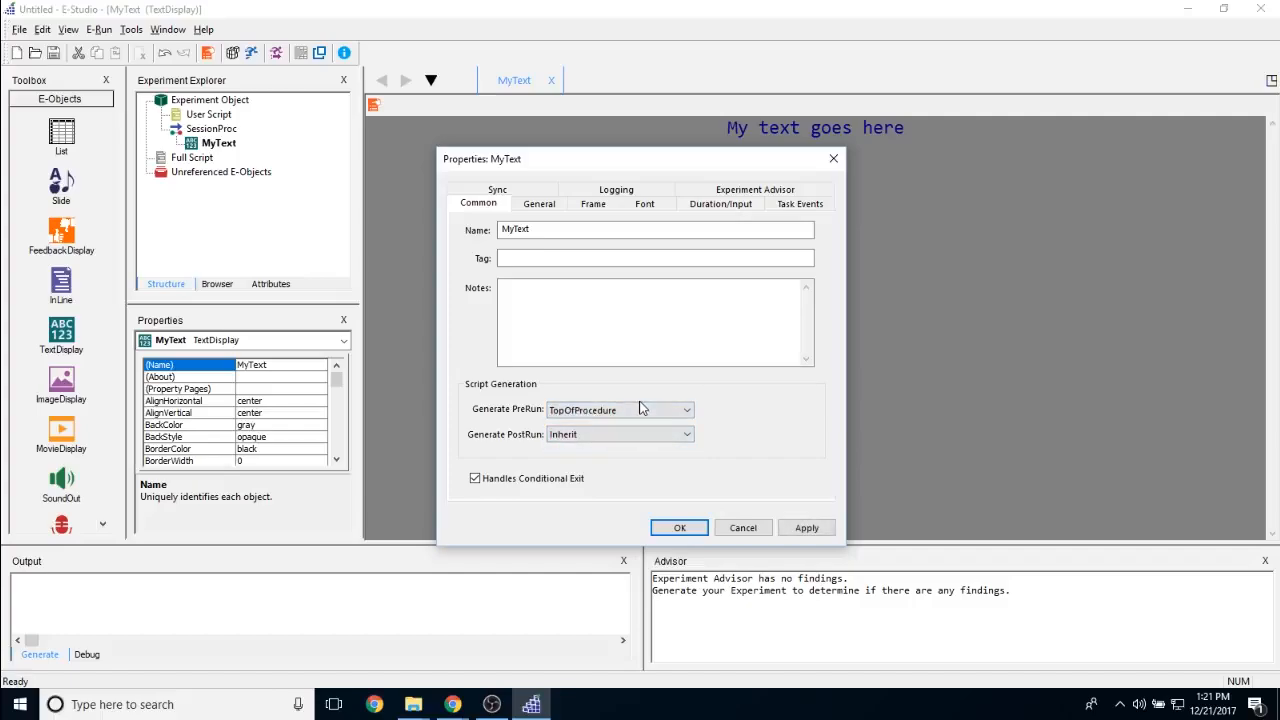
left_click(580, 434)
left_click(632, 412)
Step: Set Generate PreRun of MyText back to Inherit, review its other options and accept the object's properties
left_click(646, 410)
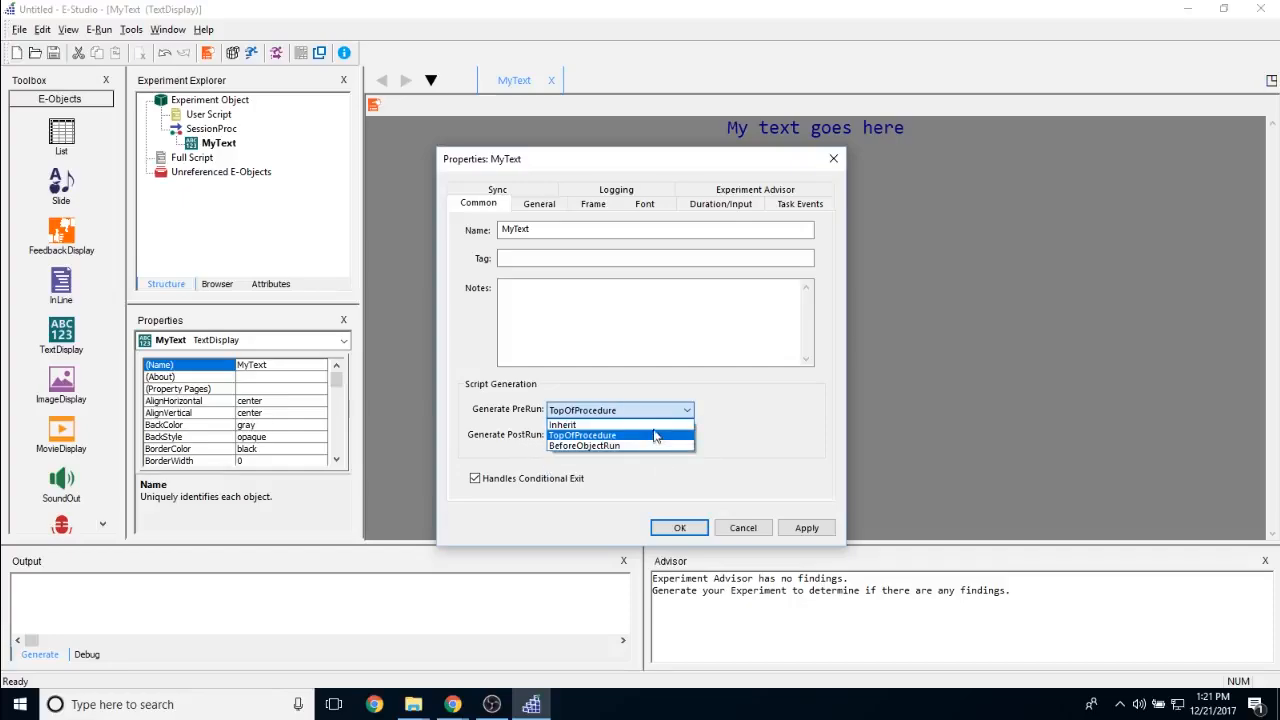
left_click(570, 424)
left_click(575, 410)
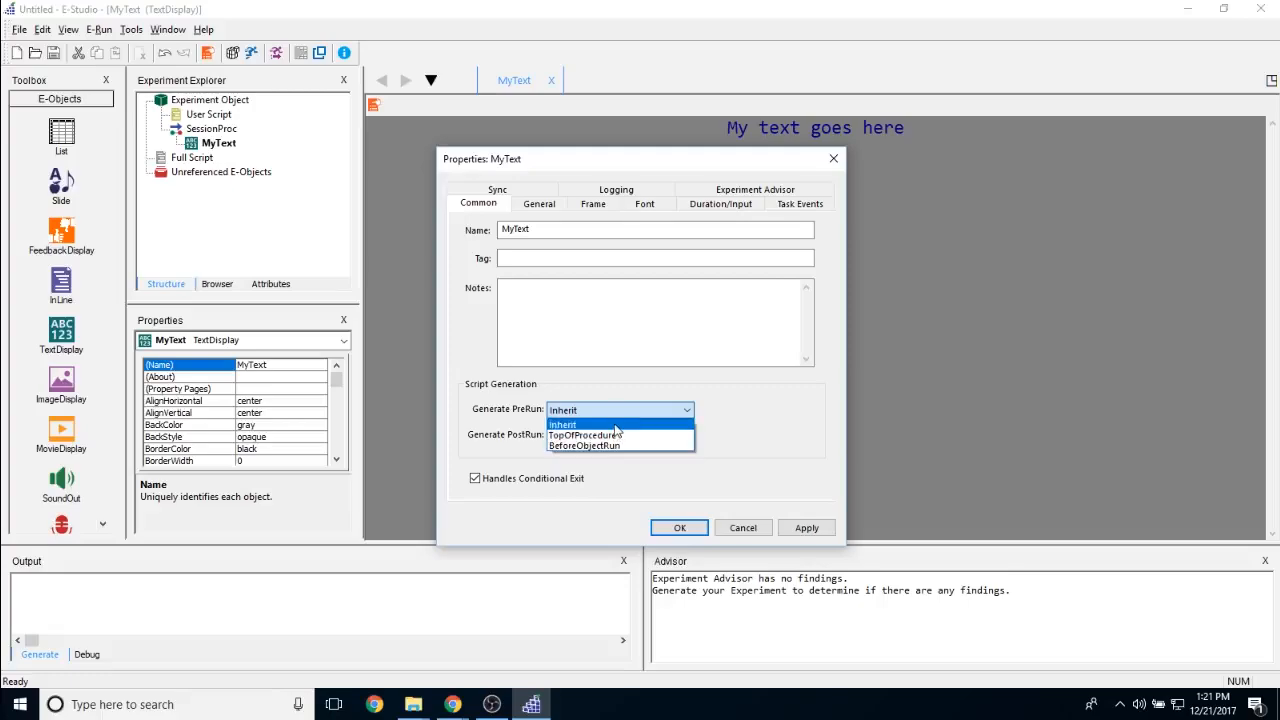
left_click(714, 401)
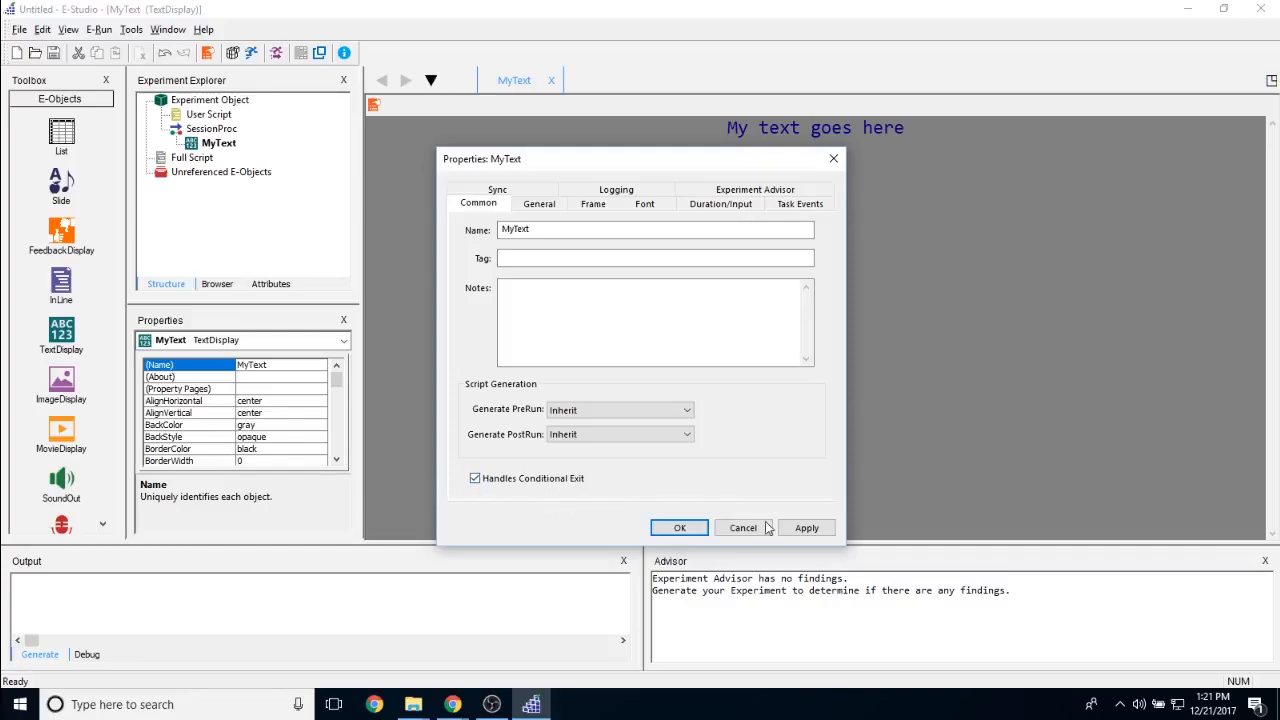
left_click(677, 527)
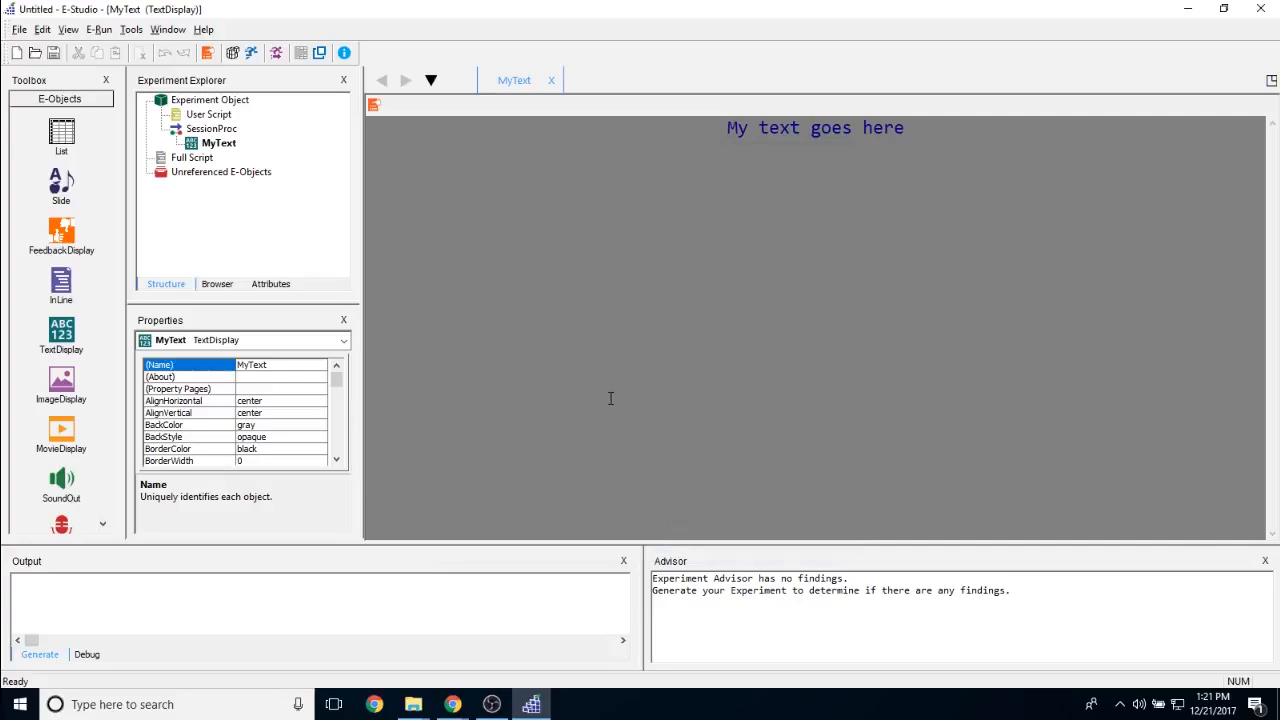